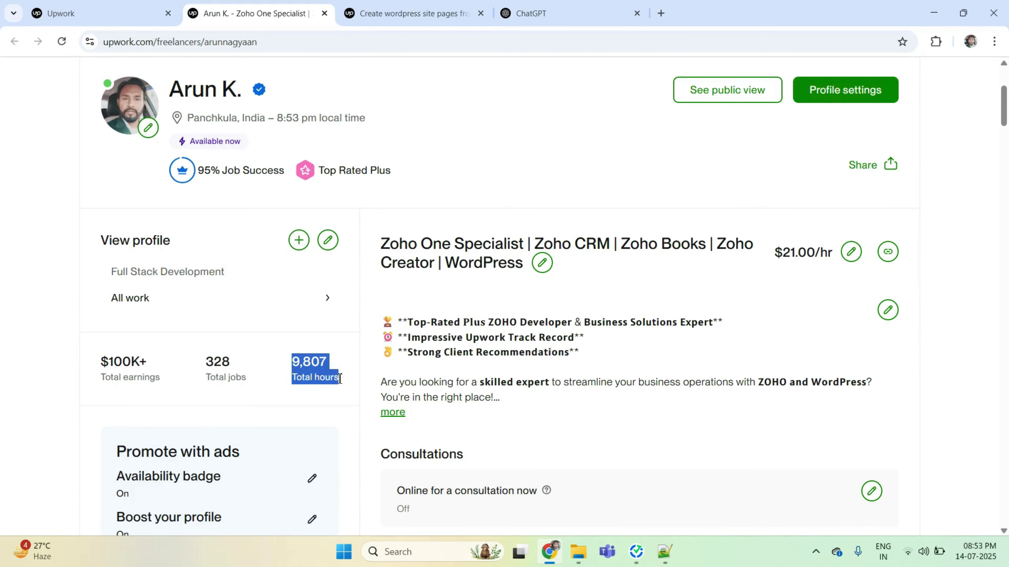
Step: Examine the work history on the Upwork freelancer profile, including its completed and in-progress jobs
scroll(626, 232, "down", 15)
scroll(626, 232, "down", 3)
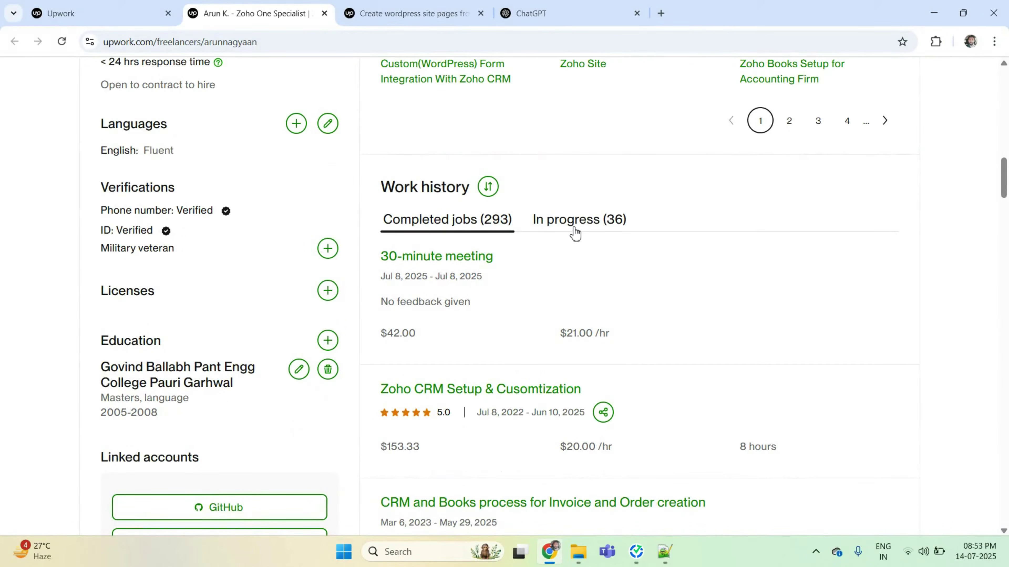
scroll(273, 352, "up", 18)
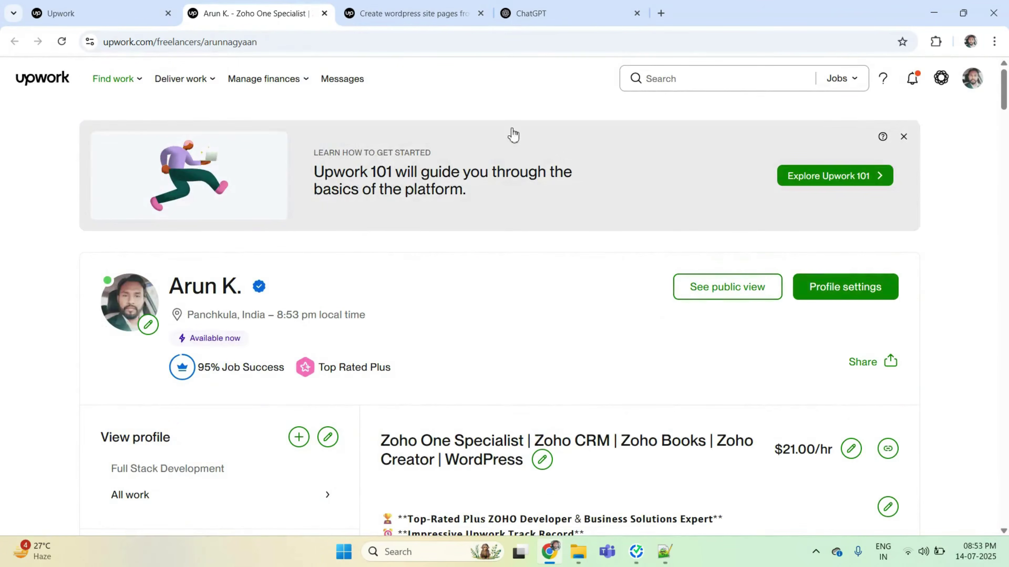
mouse_move(277, 78)
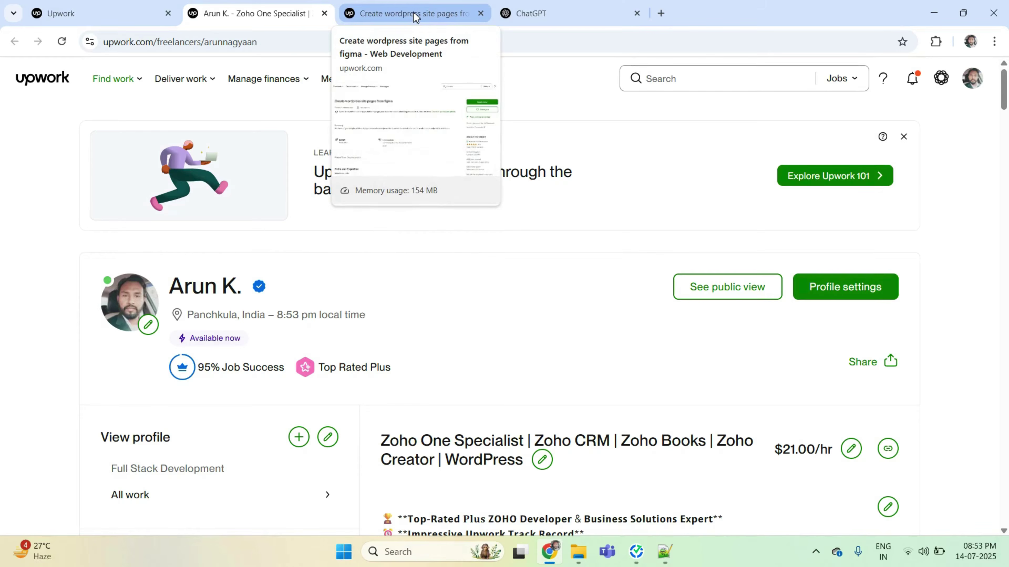
Step: Open Upwork's Find Work page and browse the job listings in My Feed
left_click(127, 11)
mouse_move(136, 82)
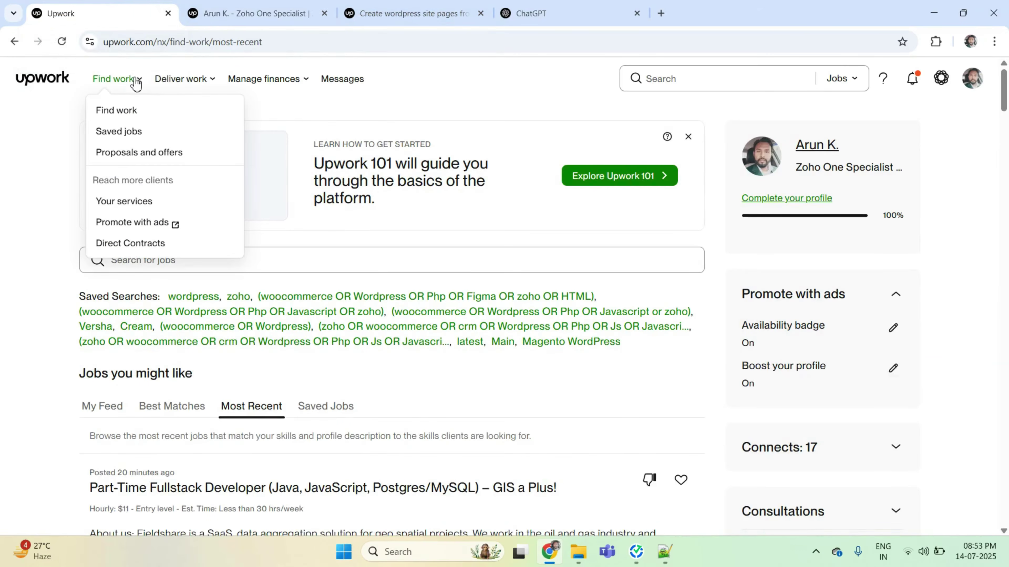
left_click(117, 114)
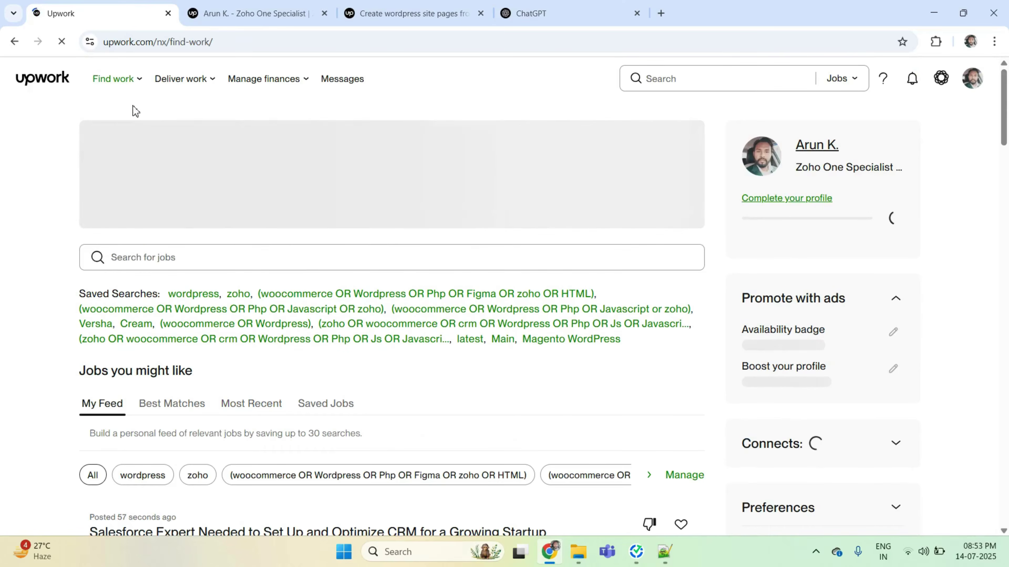
scroll(277, 200, "down", 5)
scroll(246, 201, "down", 8)
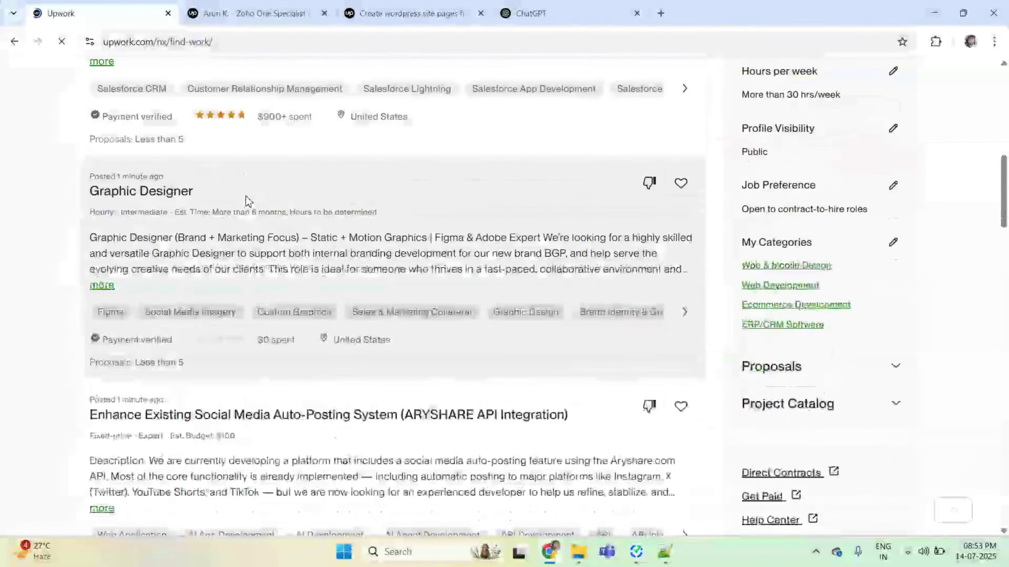
scroll(247, 198, "down", 5)
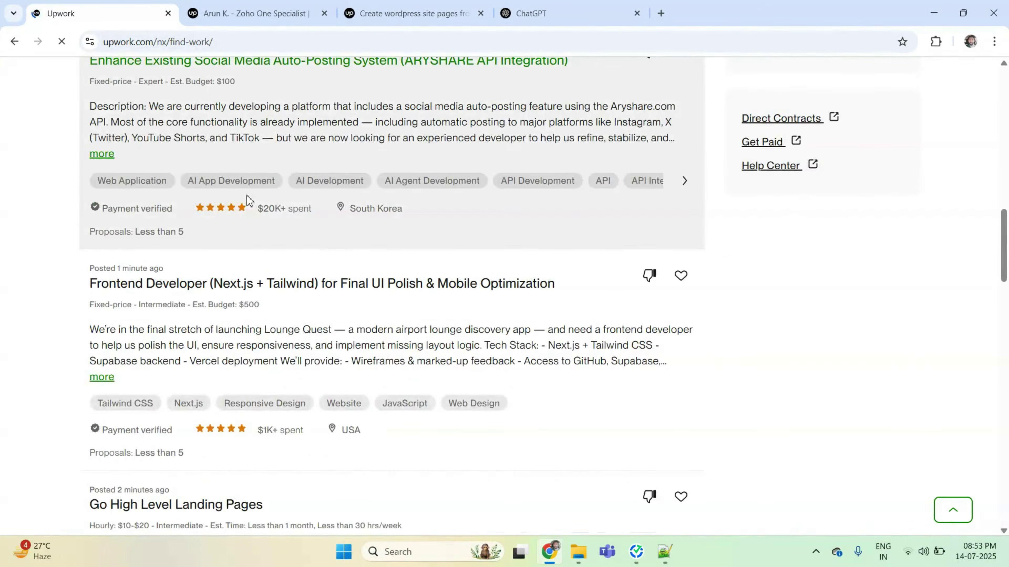
scroll(247, 199, "down", 10)
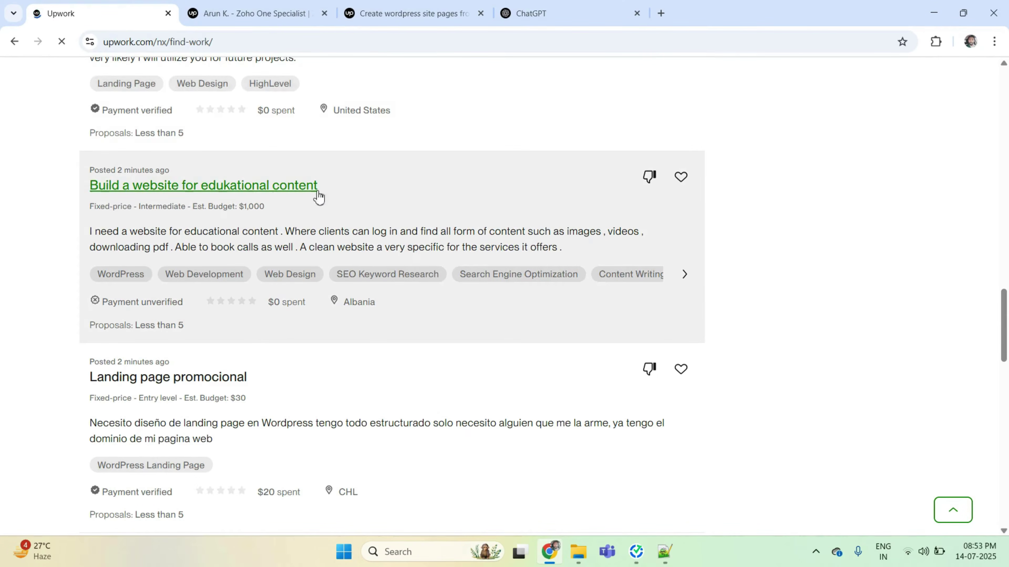
scroll(356, 196, "down", 11)
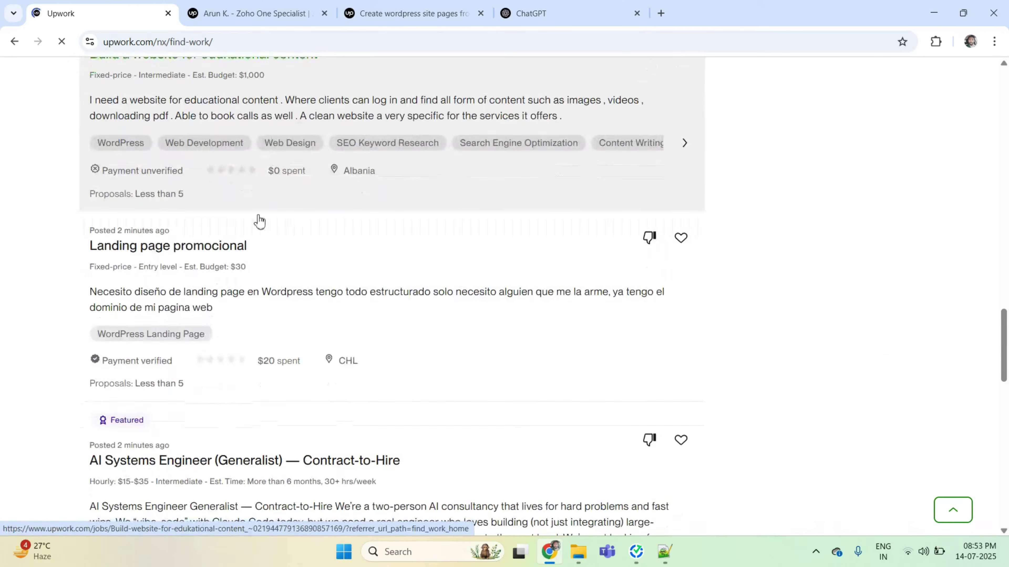
scroll(342, 237, "down", 4)
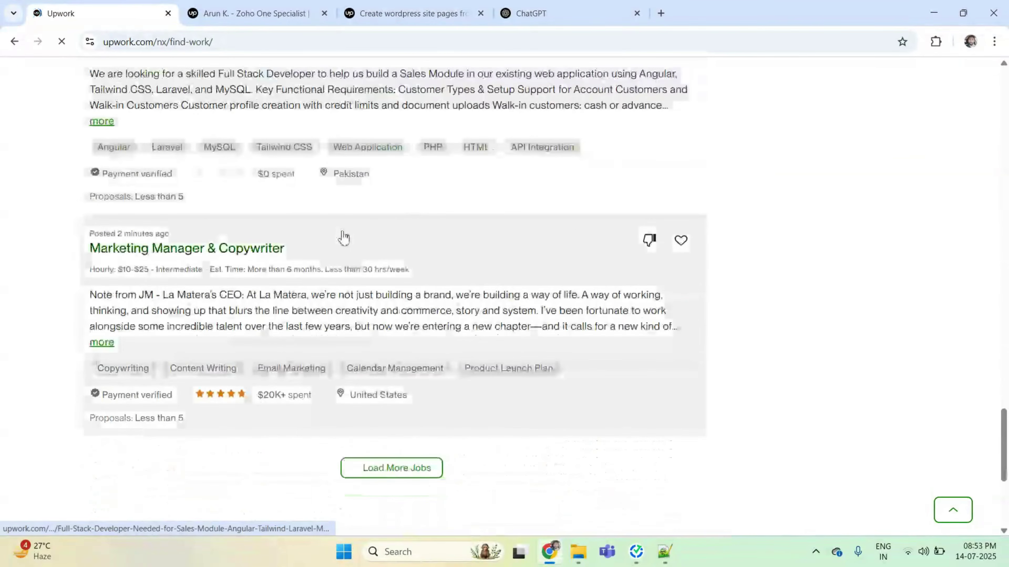
scroll(340, 234, "up", 15)
scroll(339, 230, "up", 5)
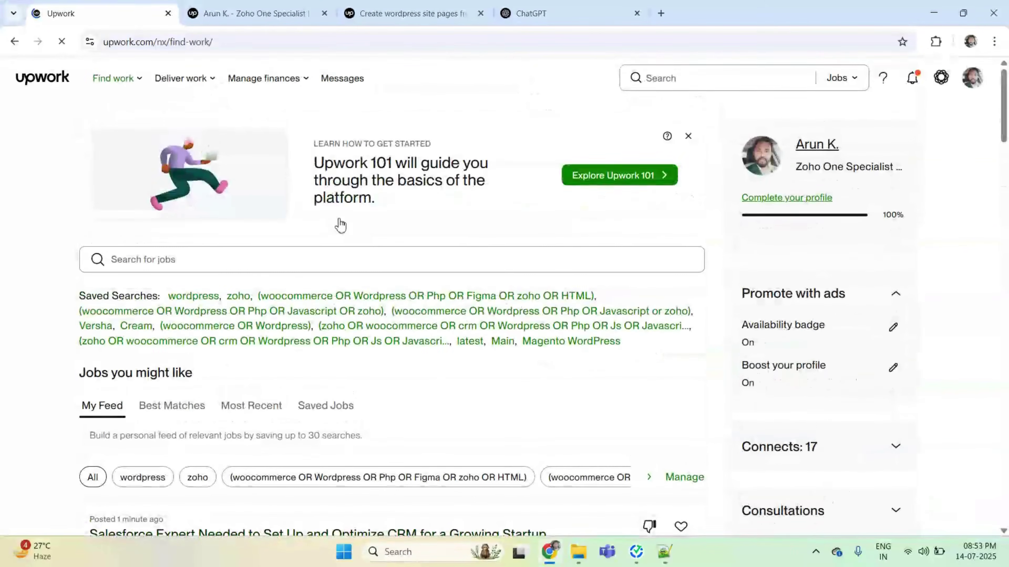
Step: Review the "Create wordpress site pages from figma" job post and the client's recent history, and copy the job's summary text
left_click(405, 13)
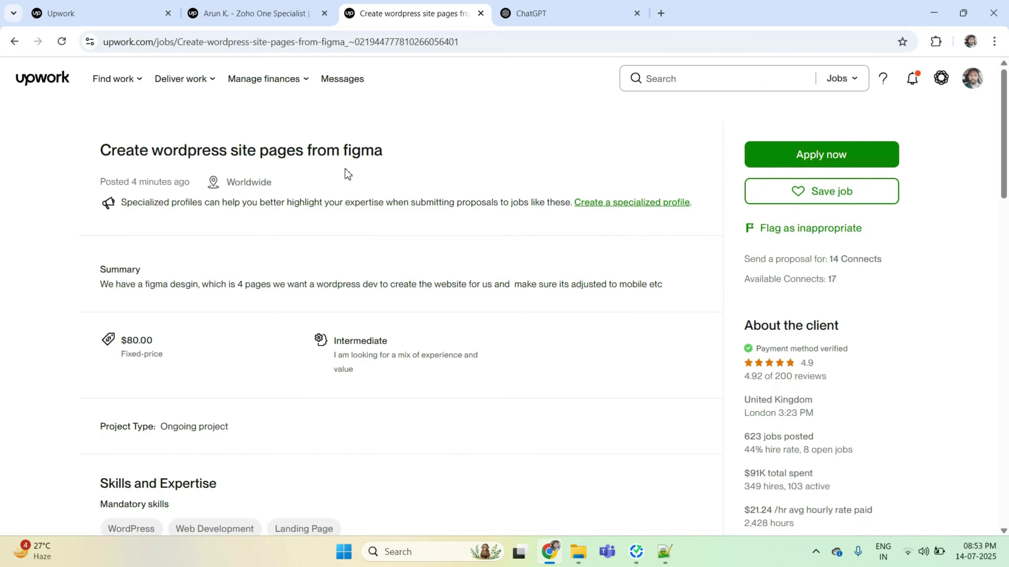
scroll(395, 198, "down", 5)
scroll(397, 199, "up", 5)
scroll(617, 288, "down", 10)
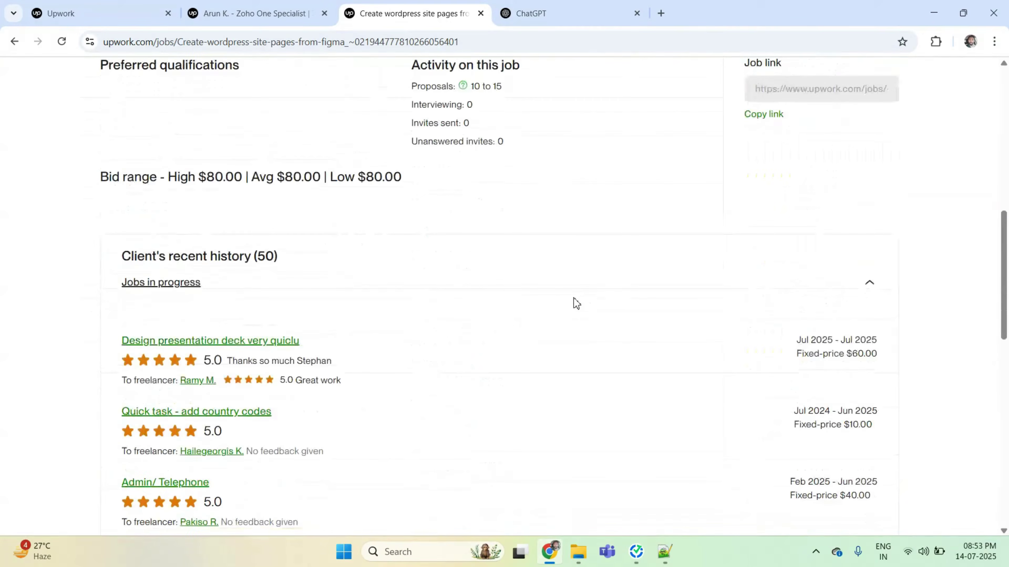
scroll(576, 303, "up", 8)
scroll(576, 303, "up", 3)
left_click_drag(101, 289, 659, 300)
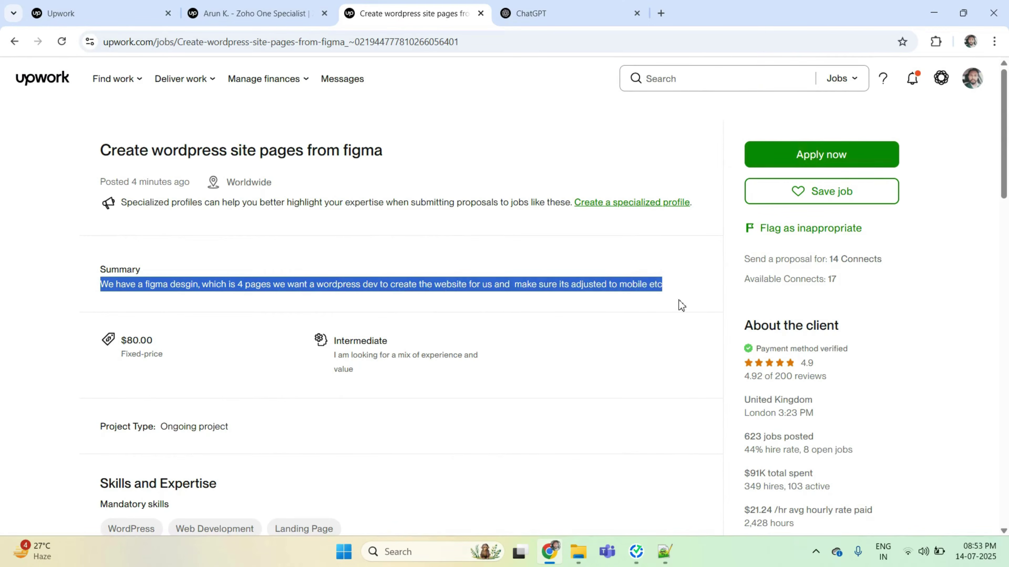
Step: Send ChatGPT "Please write a proposal for applying on this job with 150 words to 200 words:" followed by the copied job summary
left_click(547, 8)
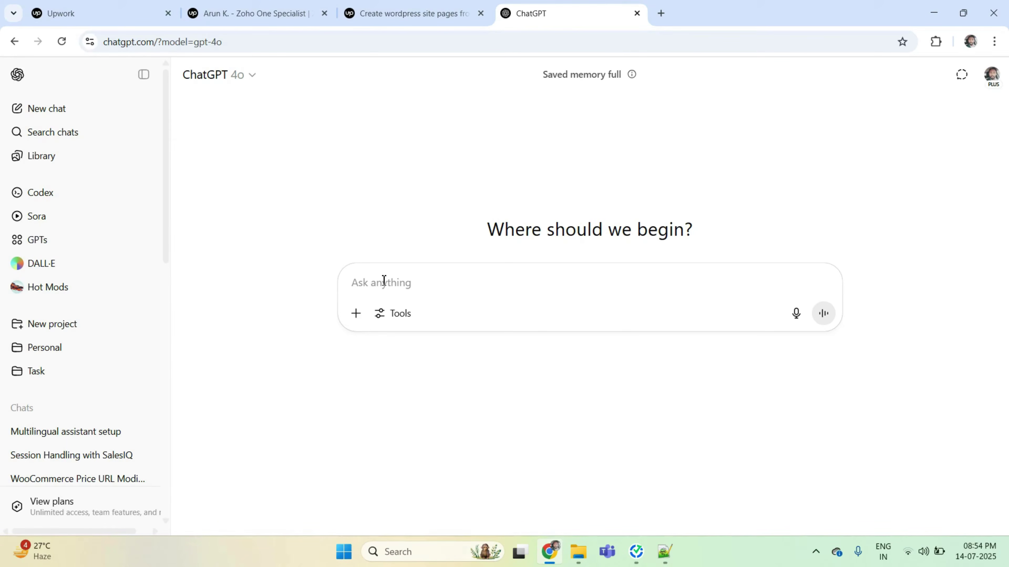
type("Please")
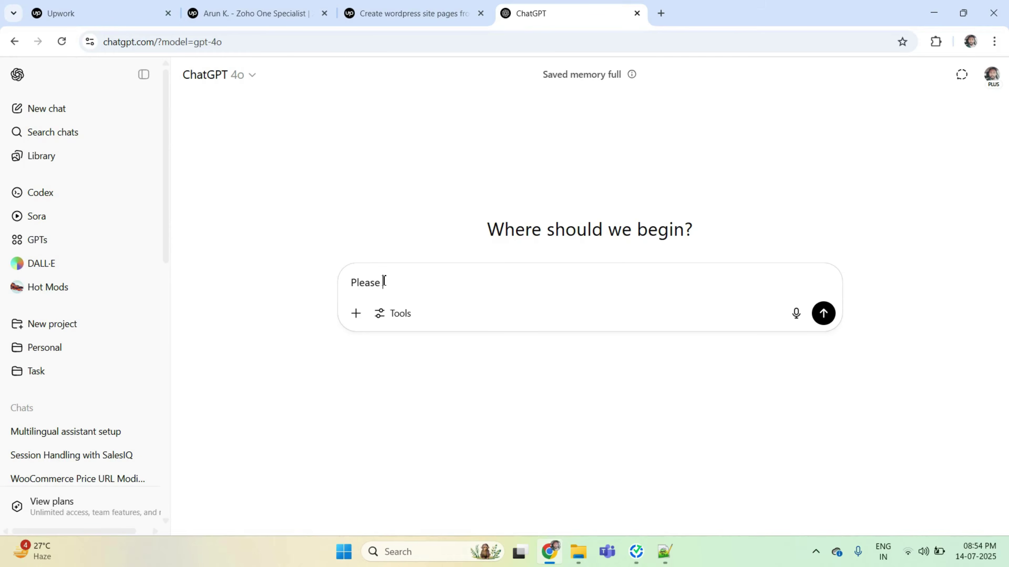
type(" write a")
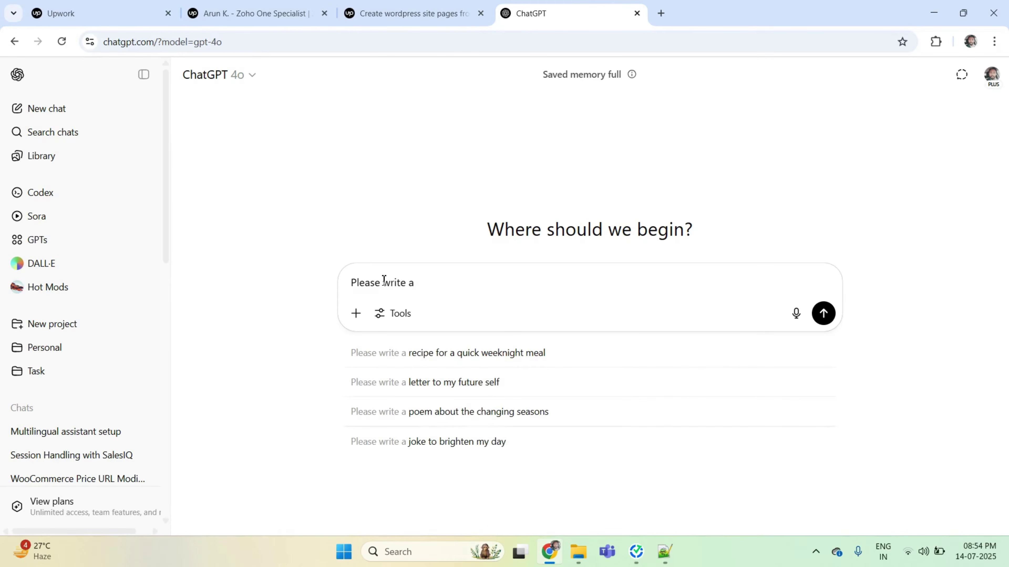
type(" pro")
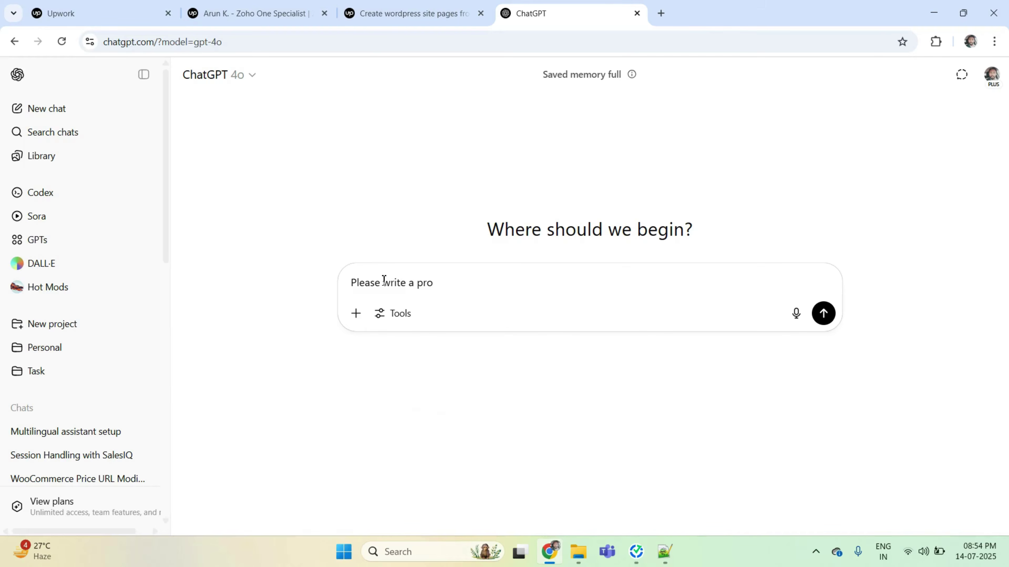
type("psal  for applying on this job")
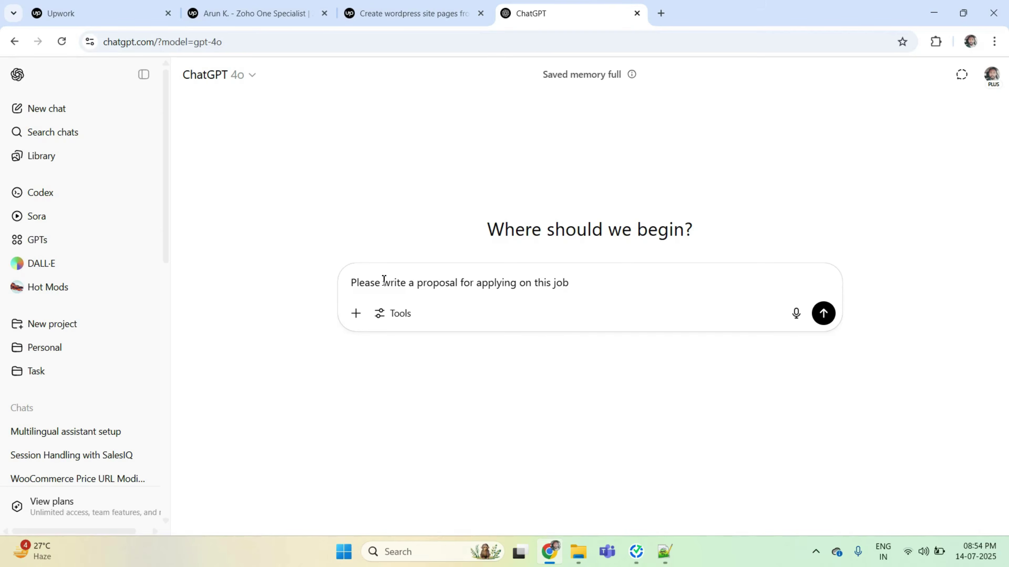
type(" with 150 words to 200 words:")
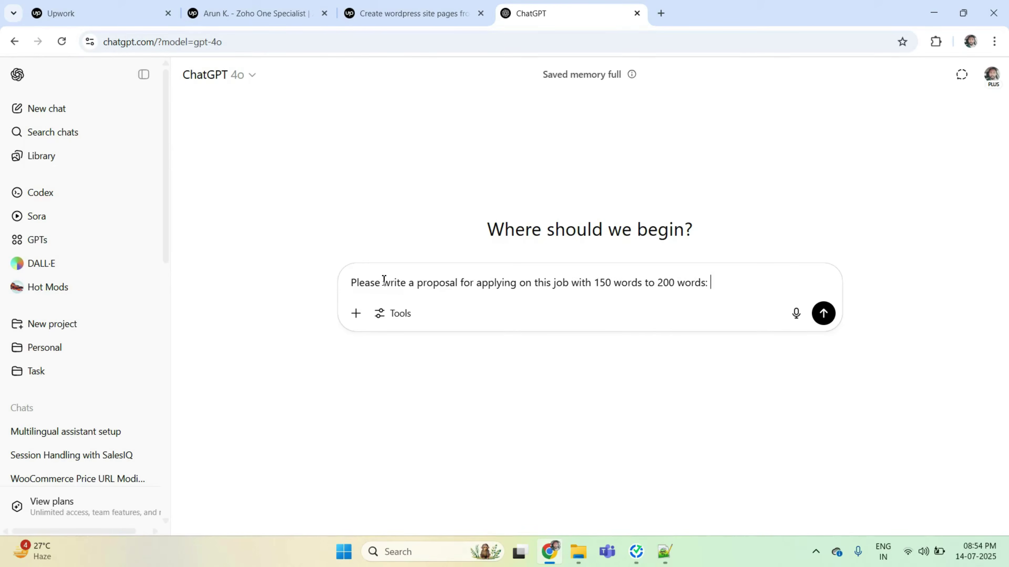
type("We have a figma desgin, which is 4 pages we want a wordpress dev to create the website for us and  make sure its adjusted to mobile etc")
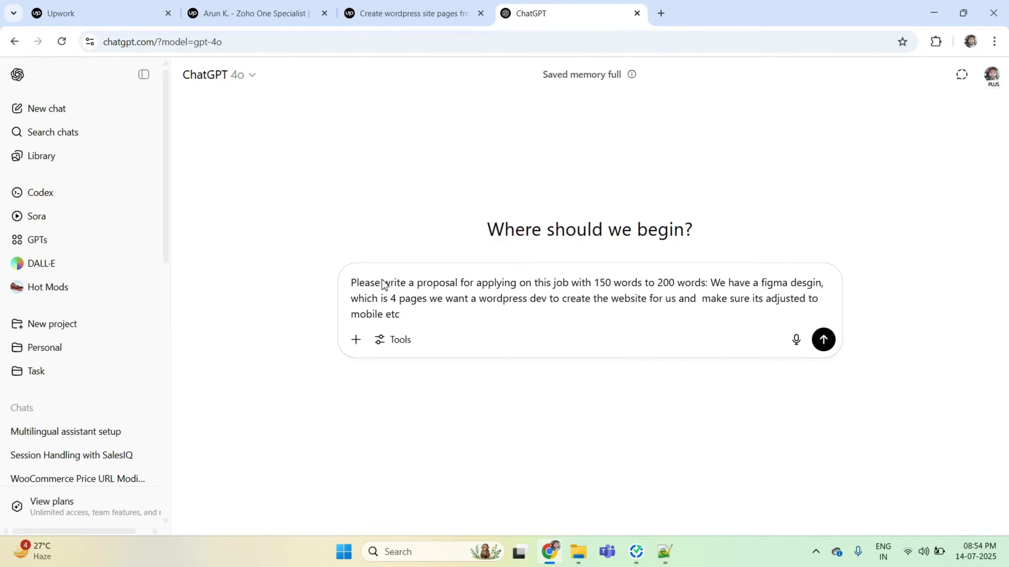
key("Return")
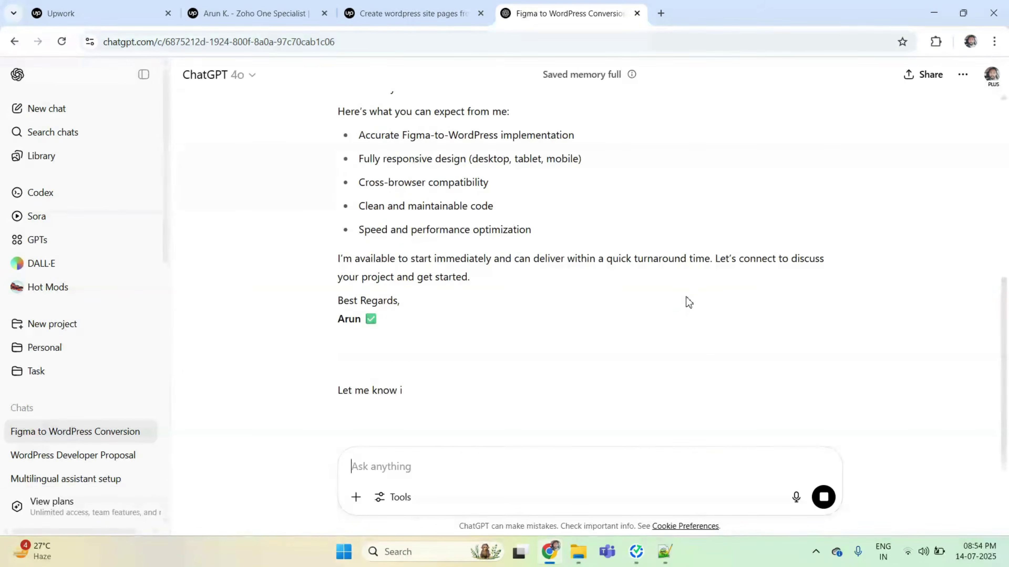
Step: Read the generated proposal and ask ChatGPT to use the ✅ icon from its signature as the bullet points
scroll(685, 302, "up", 5)
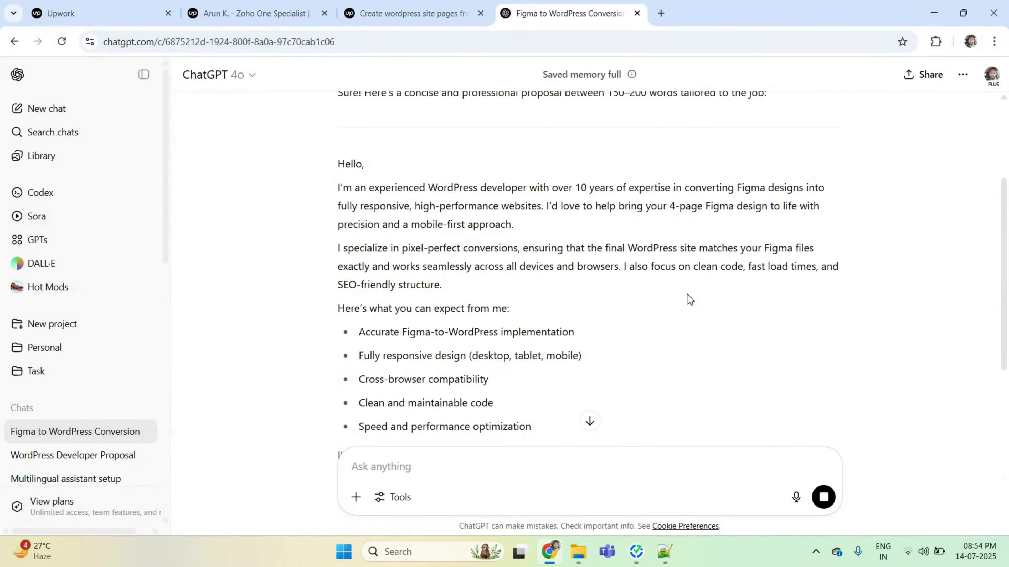
scroll(595, 256, "down", 2)
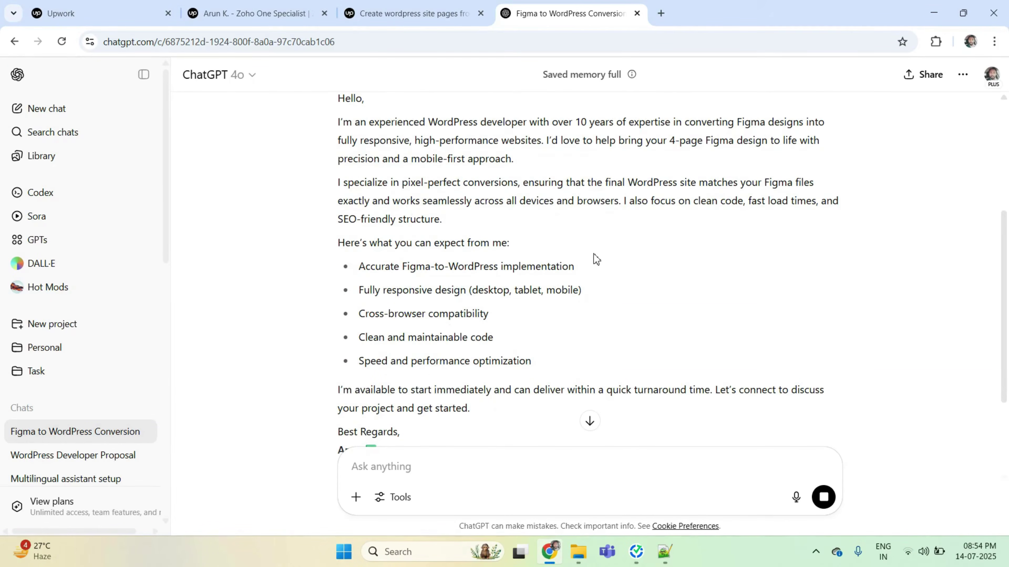
scroll(596, 258, "down", 4)
scroll(598, 258, "up", 4)
scroll(599, 258, "down", 4)
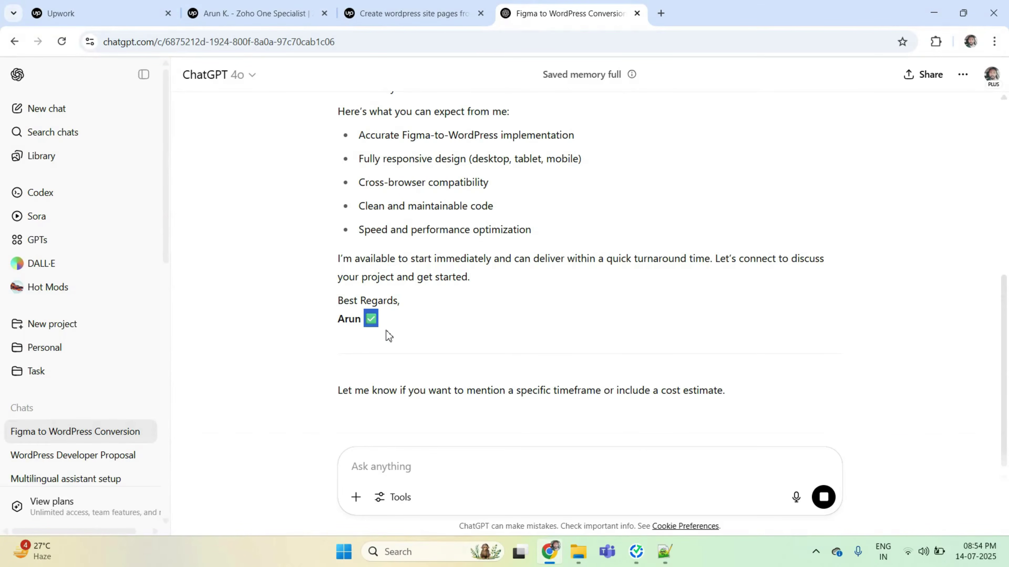
left_click(374, 469)
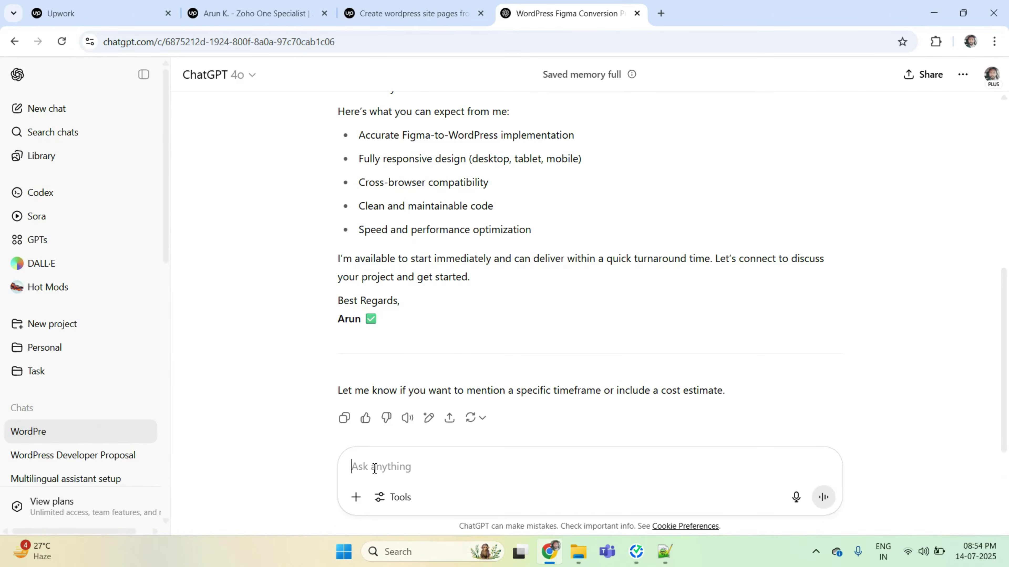
type("Can you plea")
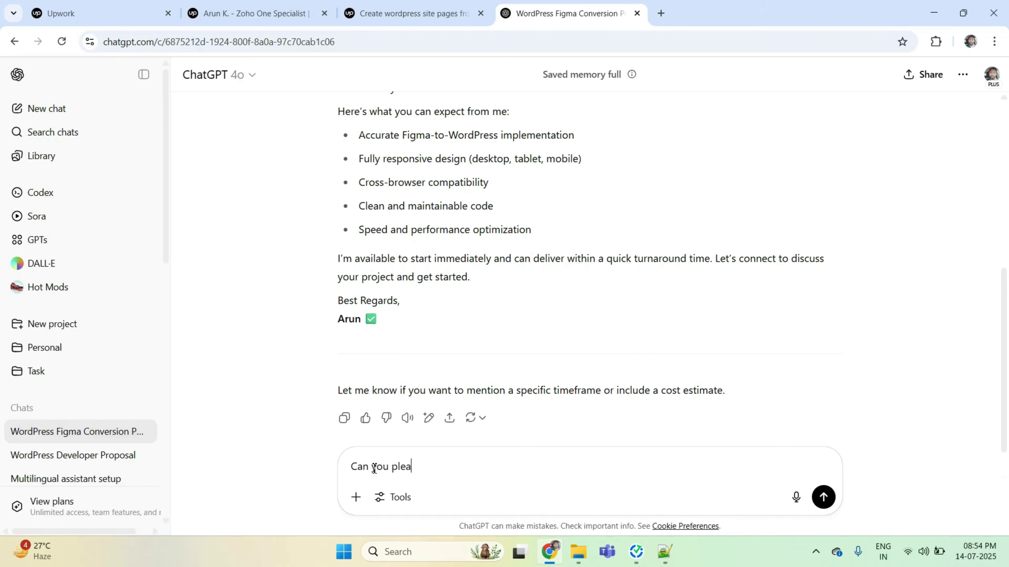
type("se use this icon as a bul")
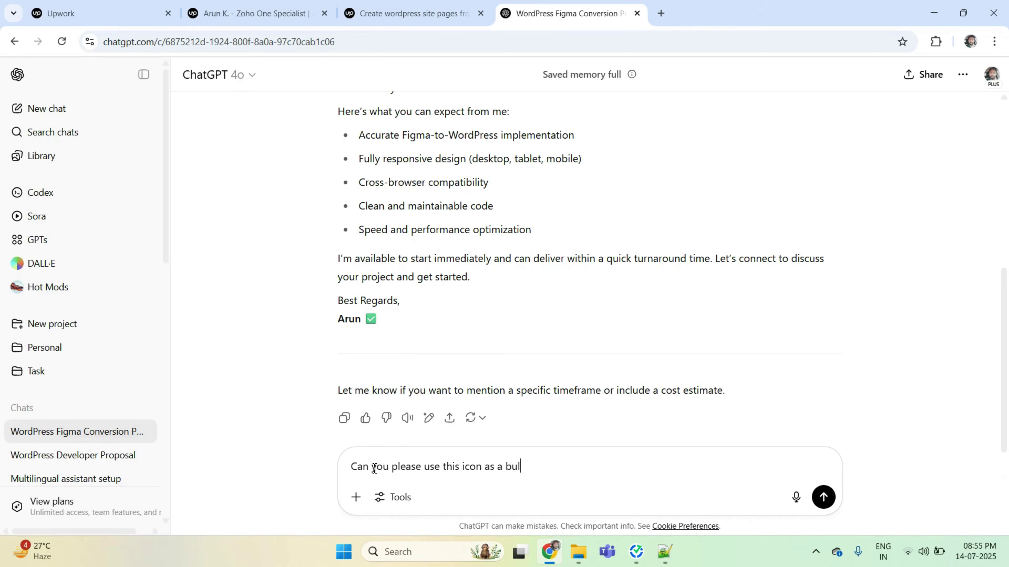
type("lets point")
type("✅")
key("Return")
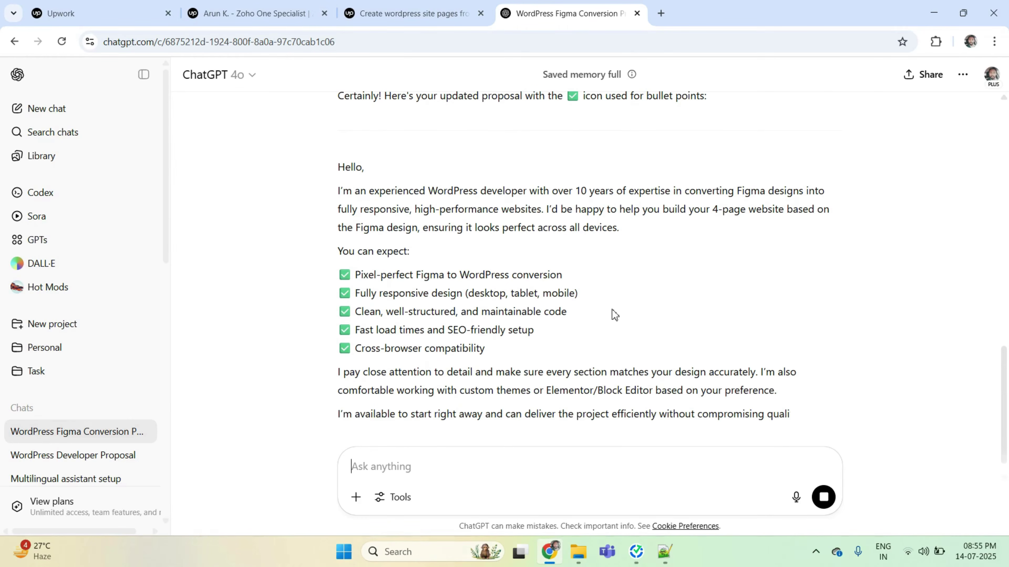
Step: Switch to Notepad++ and copy the four example site URLs from the "new 37" file
left_click(664, 552)
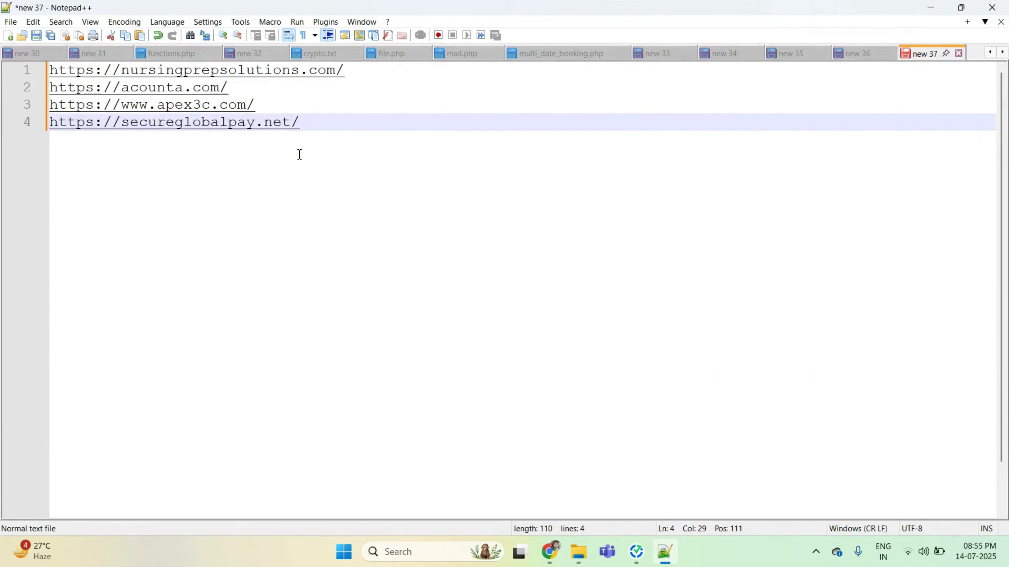
left_click_drag(332, 125, 22, 76)
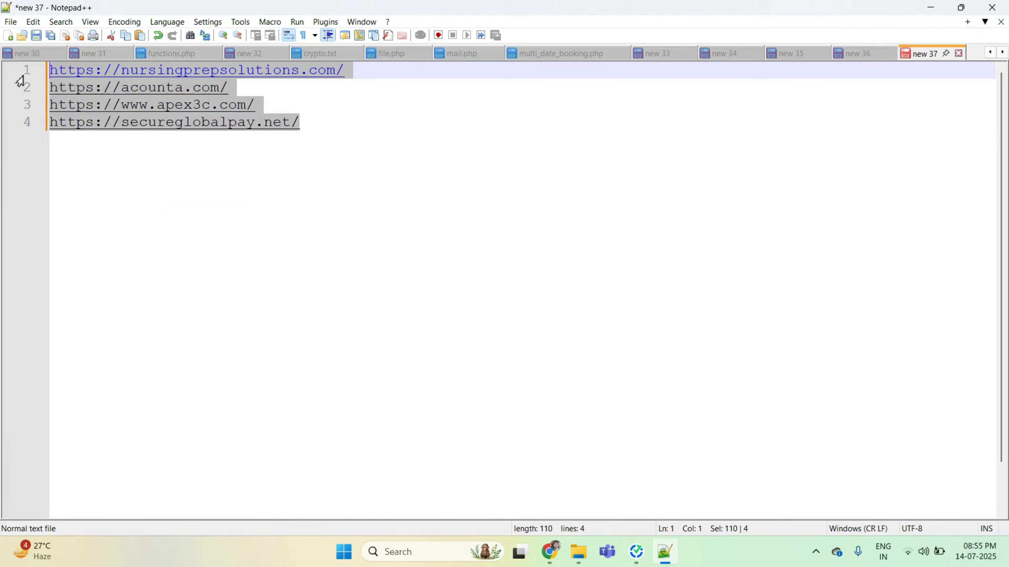
left_click(549, 552)
Step: Send ChatGPT "I have some sites examples so please add them, only urls:" followed by the four copied URLs
scroll(432, 402, "down", 3)
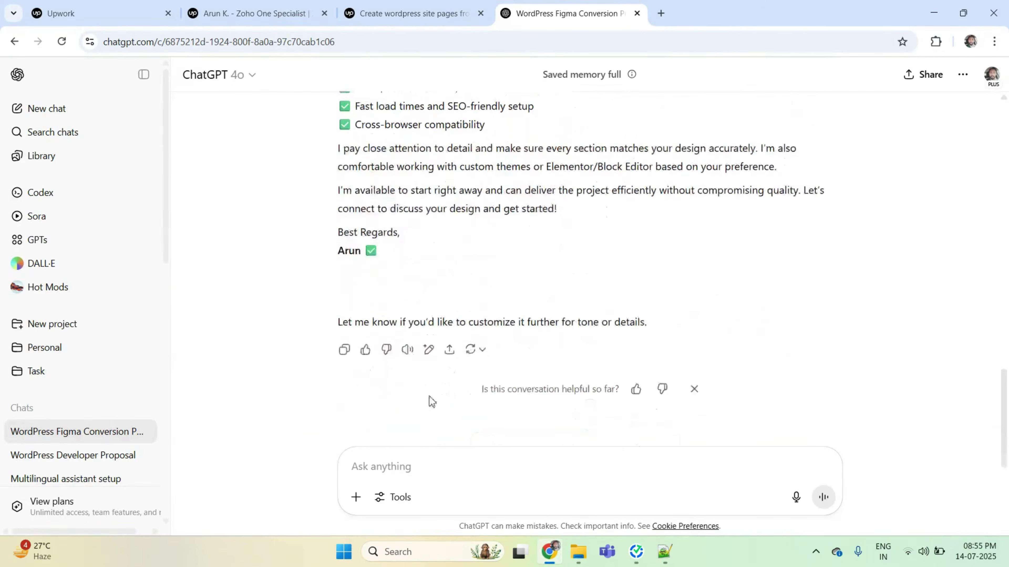
type("I hav")
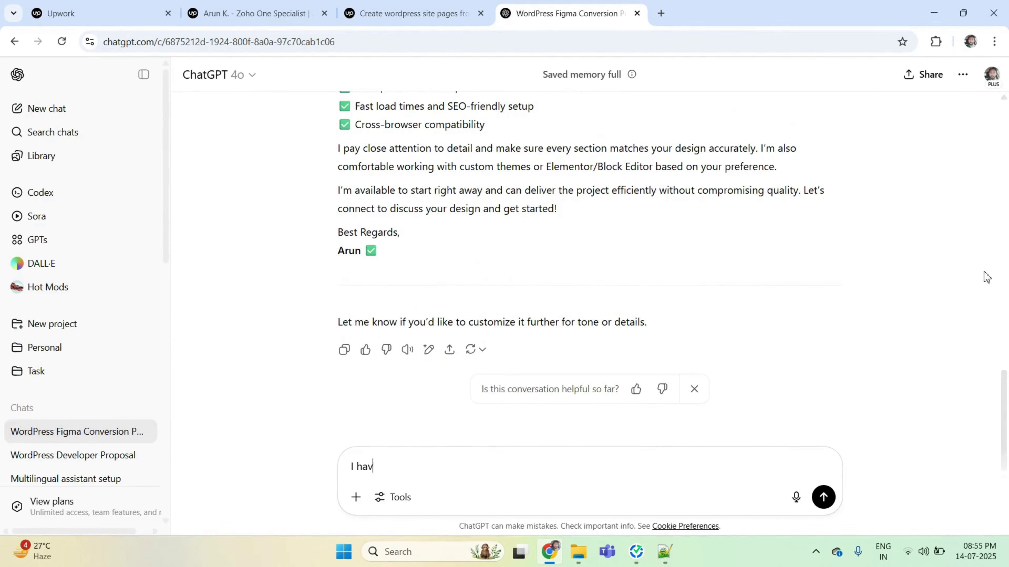
type("e some sites examples so")
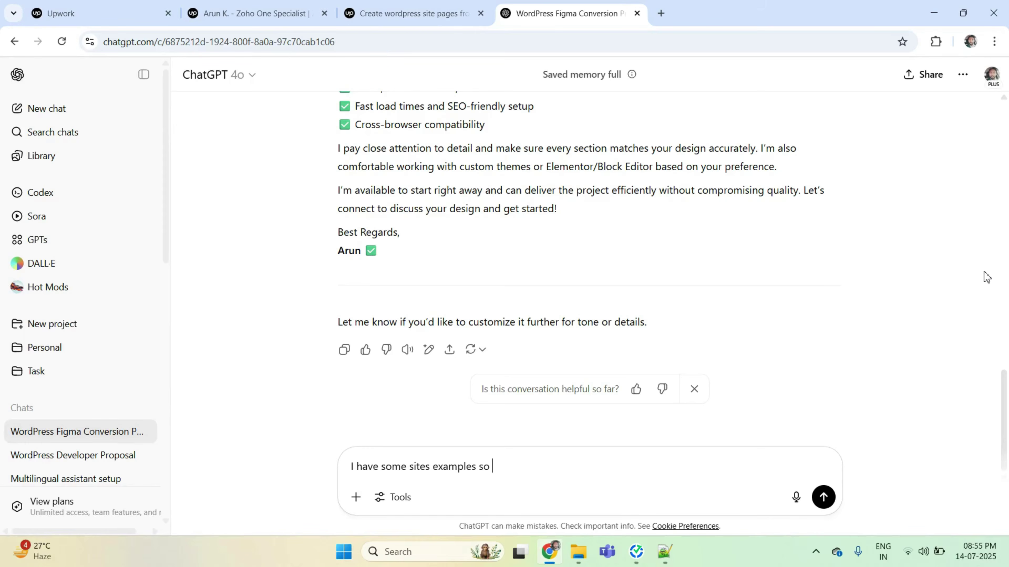
type(" please add them, only urls")
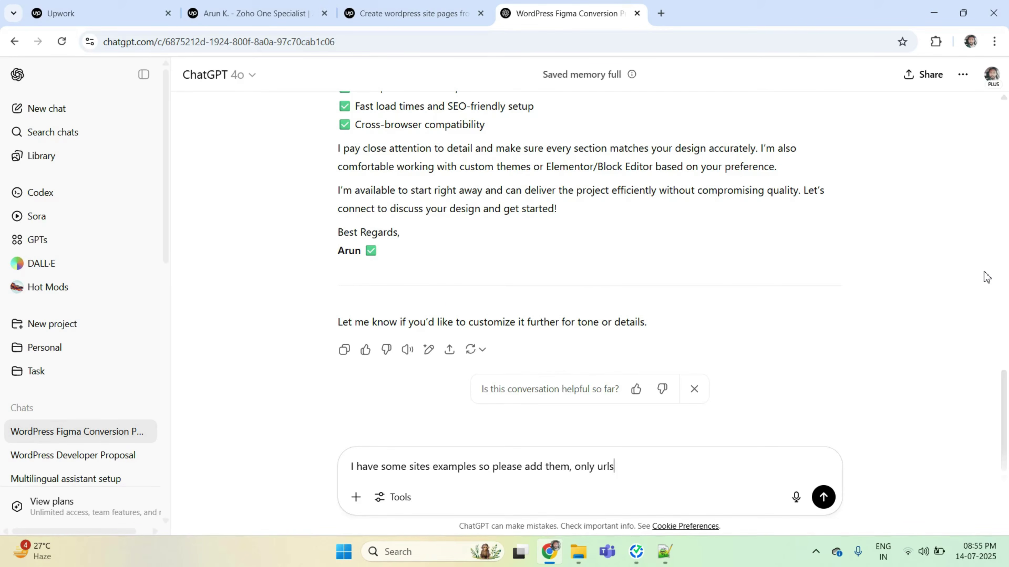
type(":")
type("https://nursingprepsolutions.com/ https://acounta.com/ https://www.apexllc.com/ https://secureglobalpay.net/")
key("Return")
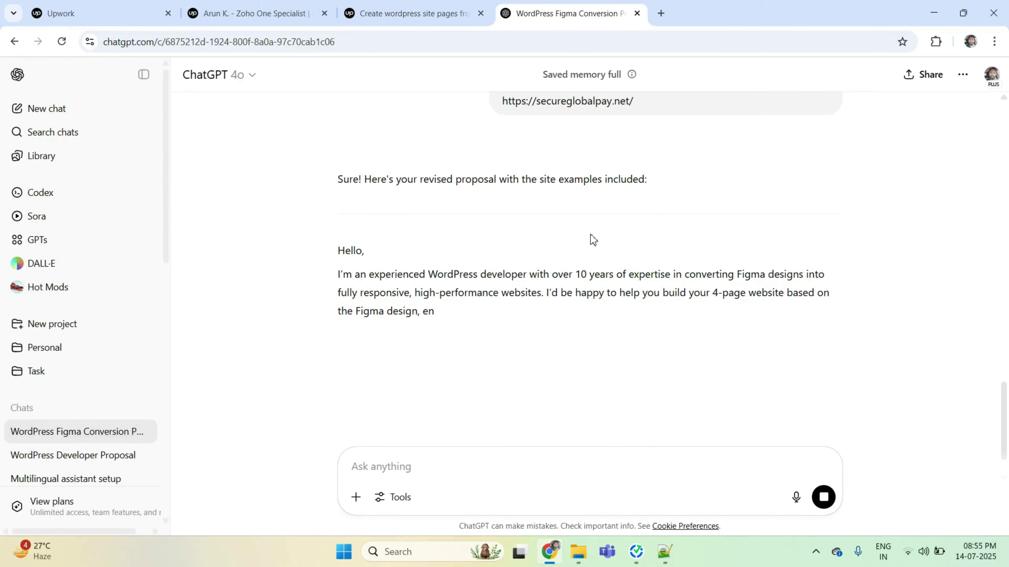
Step: Read the revised proposal and copy it from the greeting through the signature name into a new Notepad++ document
scroll(591, 235, "down", 1)
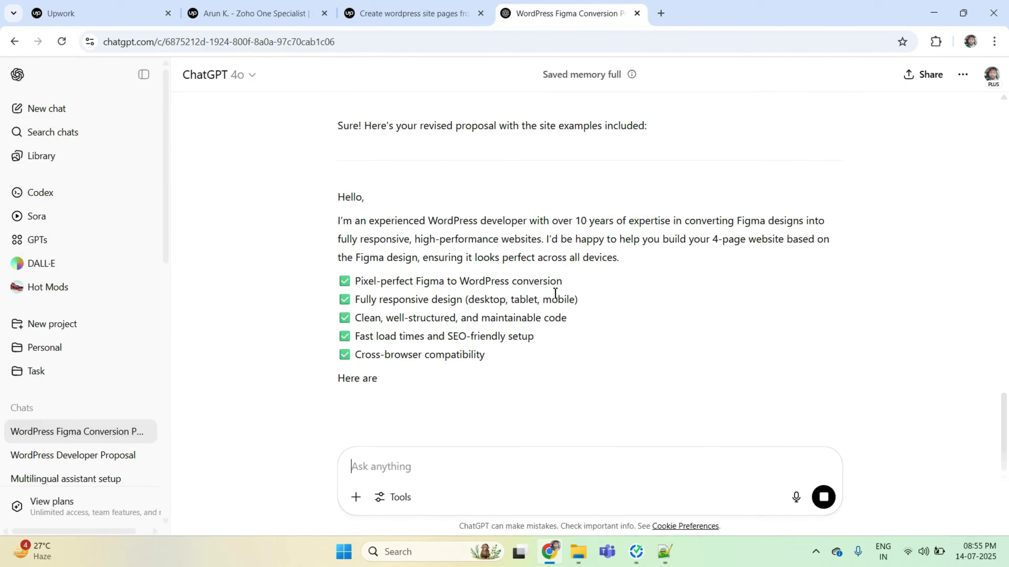
scroll(571, 292, "down", 1)
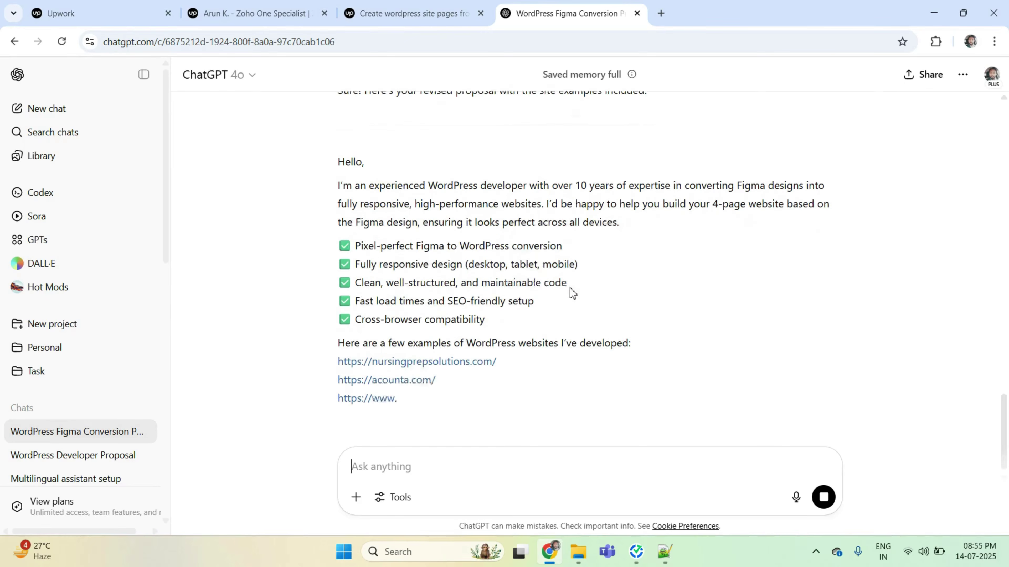
scroll(583, 296, "down", 1)
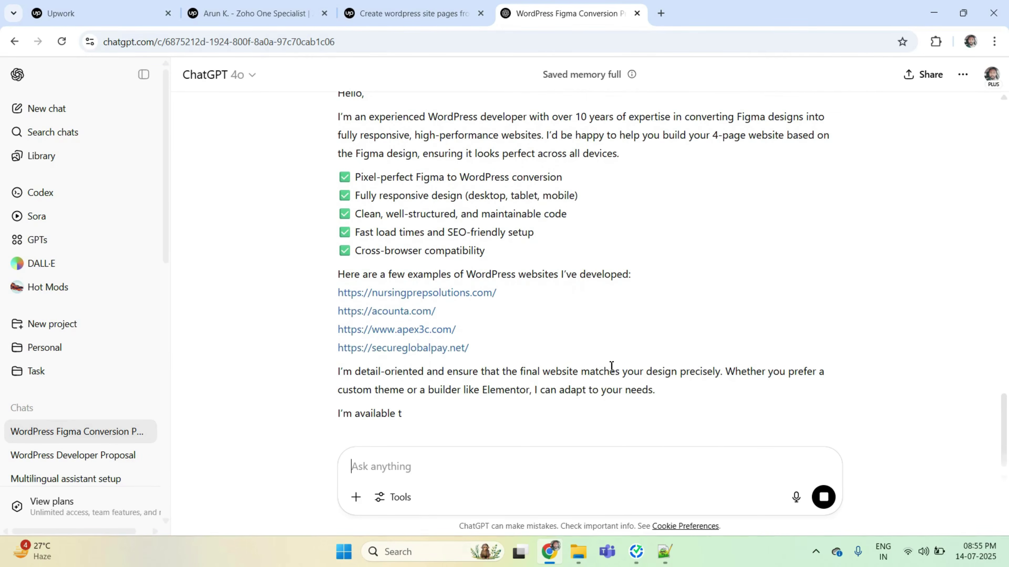
scroll(635, 347, "down", 2)
scroll(633, 346, "down", 2)
scroll(632, 346, "up", 4)
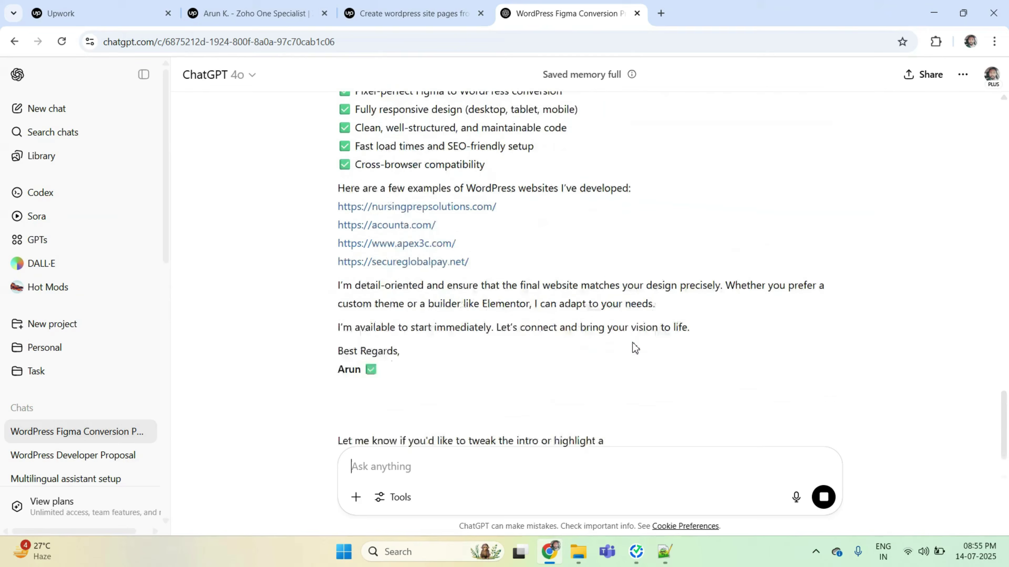
scroll(633, 345, "down", 1)
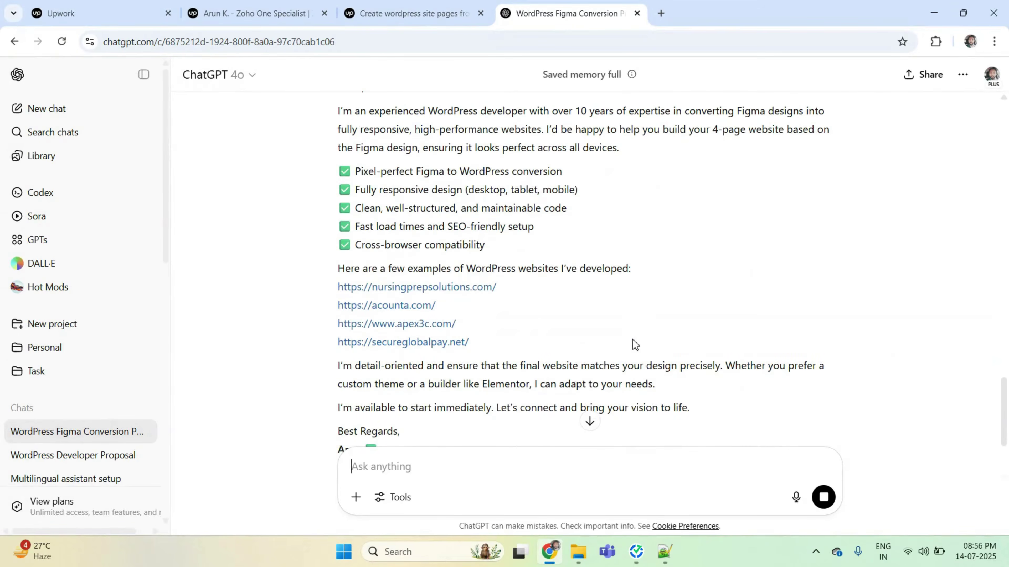
scroll(635, 344, "down", 2)
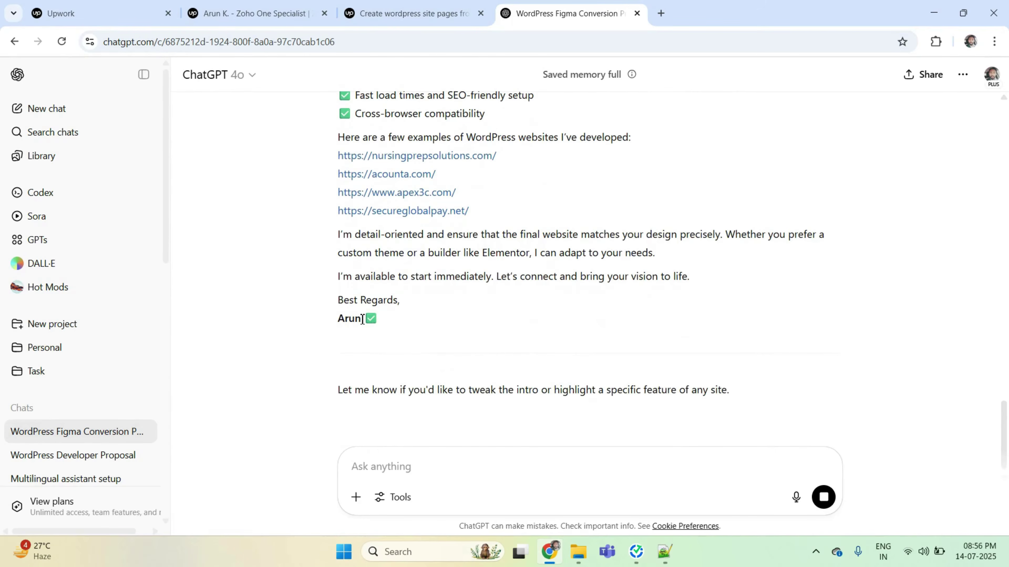
left_click_drag(361, 319, 280, 130)
key("alt+Tab")
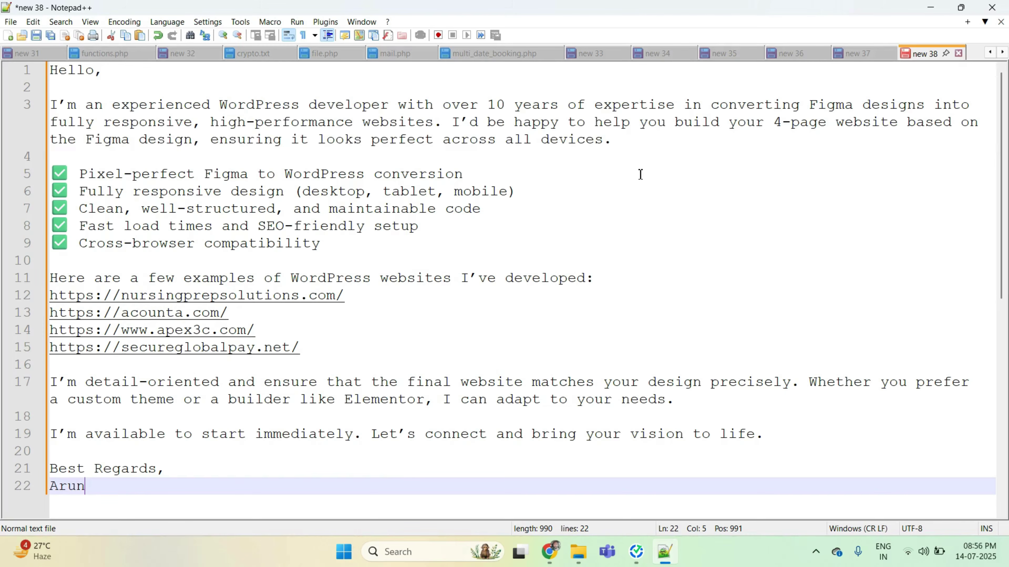
Step: Copy the proposal's introductory paragraph from Notepad++ and send it to ChatGPT with the prompt "rephrase:"
left_click_drag(611, 140, 43, 115)
key("ctrl+c")
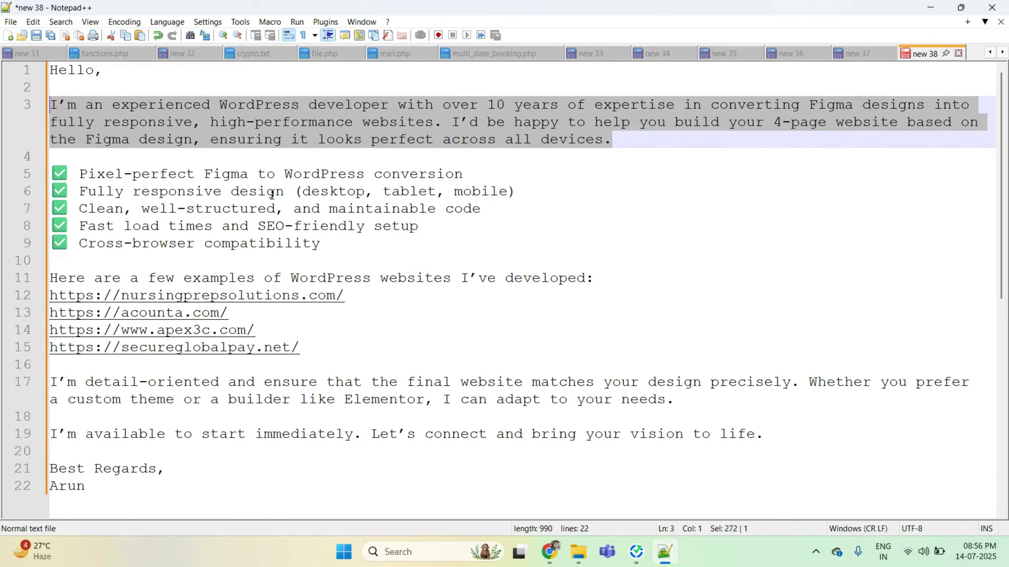
left_click(548, 551)
left_click(401, 479)
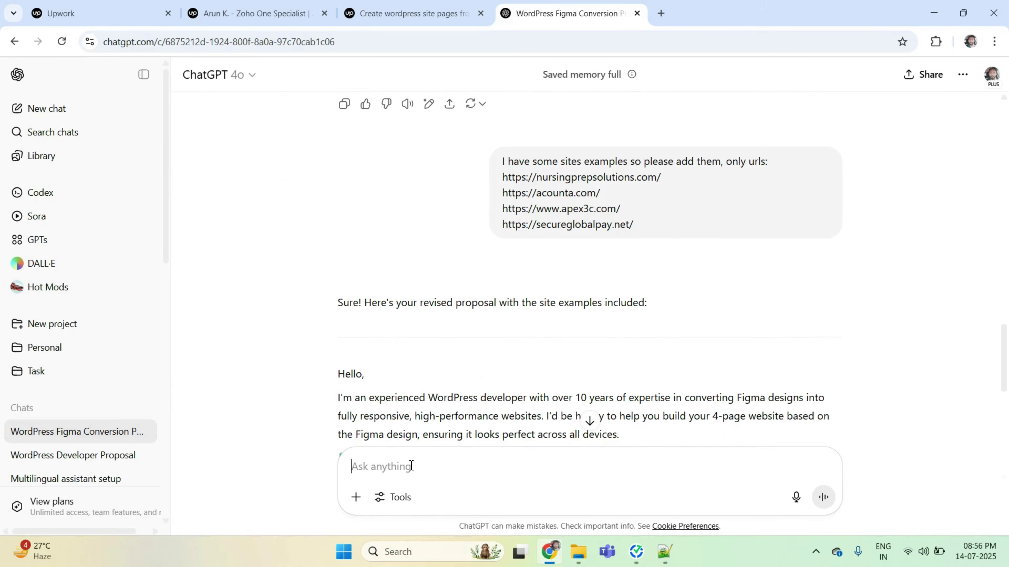
type("rephrase:")
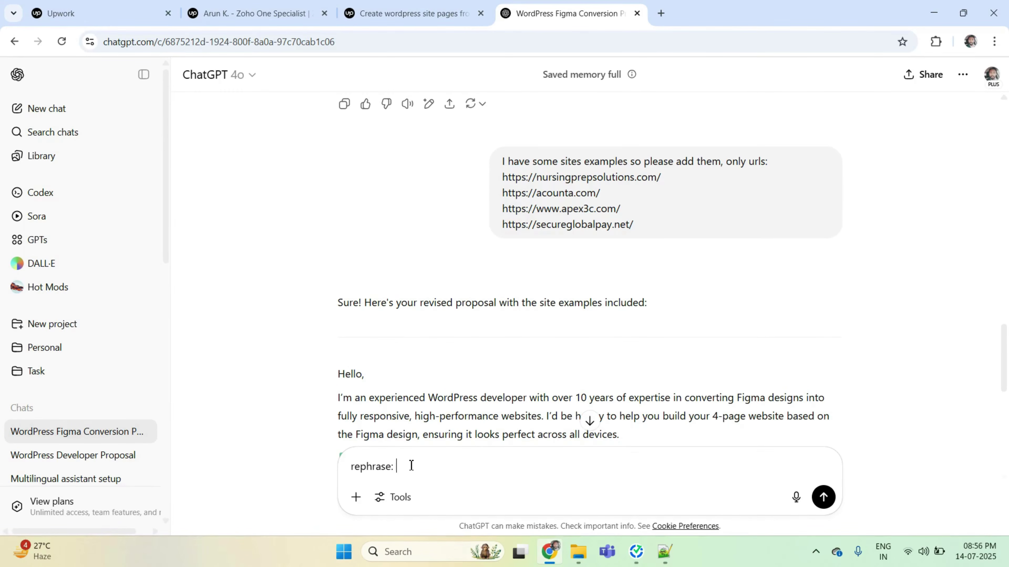
key("ctrl+v")
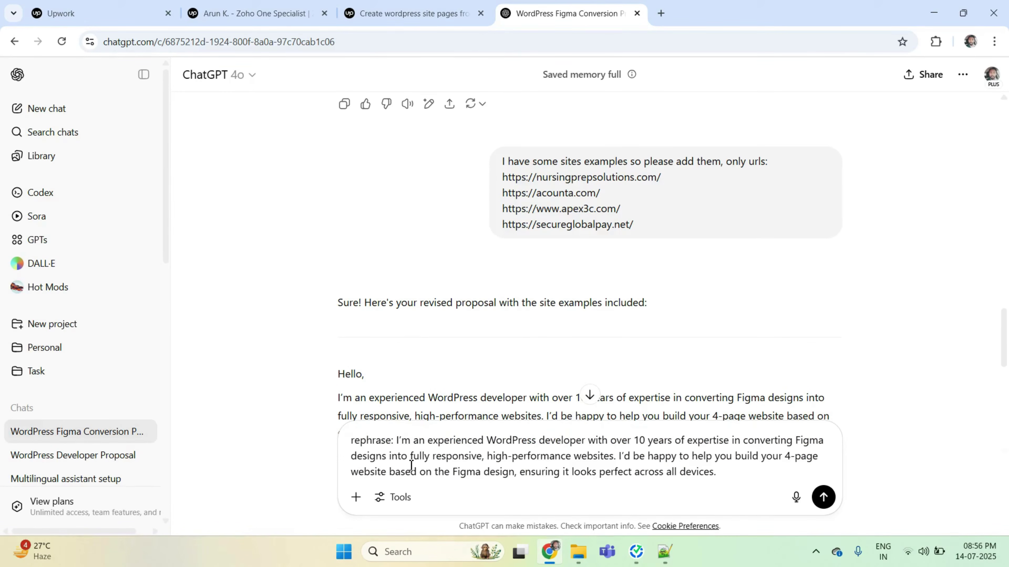
key("Return")
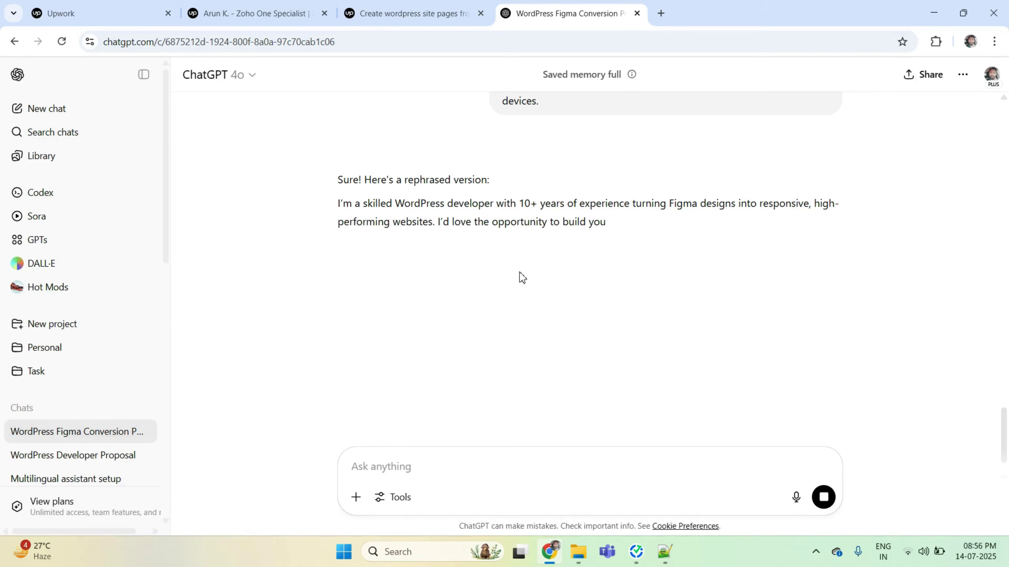
Step: Copy ChatGPT's rephrased introduction and replace the original introductory paragraph in the Notepad++ proposal with it
left_click_drag(467, 241, 330, 209)
key("ctrl+c")
left_click(675, 560)
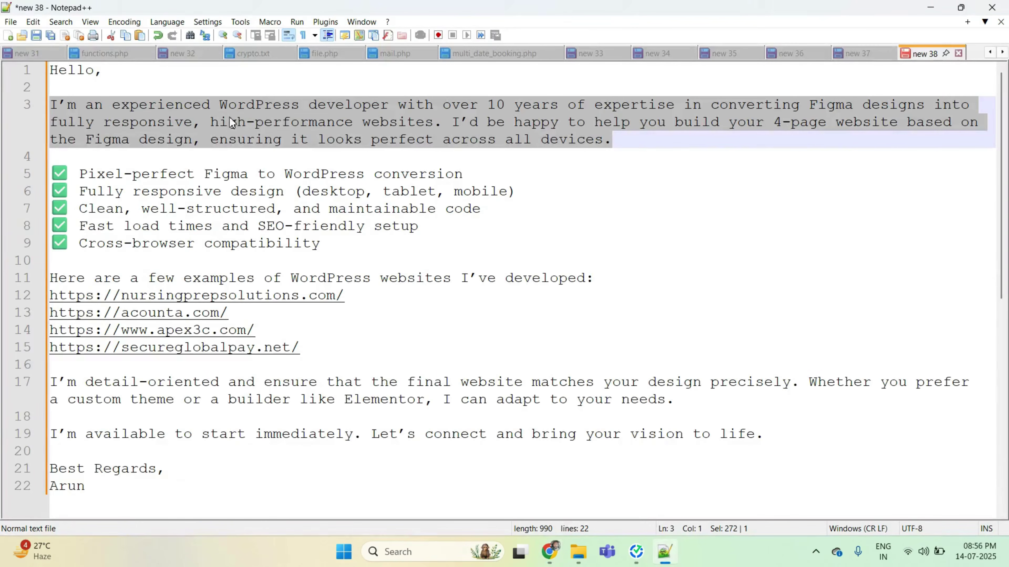
key("ctrl+v")
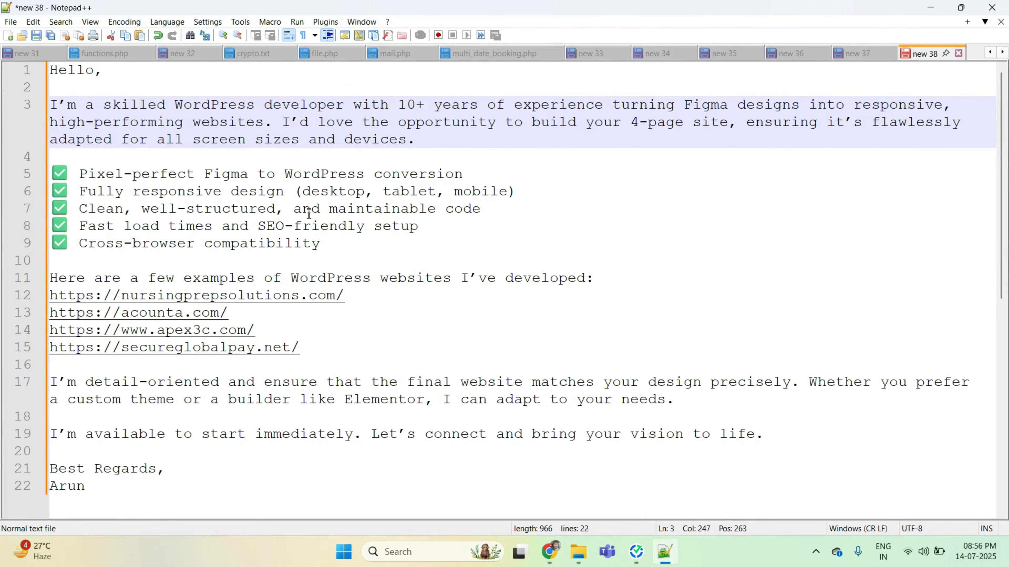
Step: Check the proposal's bullet points, example URLs and closing, and copy the entire text from Notepad++
scroll(309, 214, "down", 1)
left_click(309, 381)
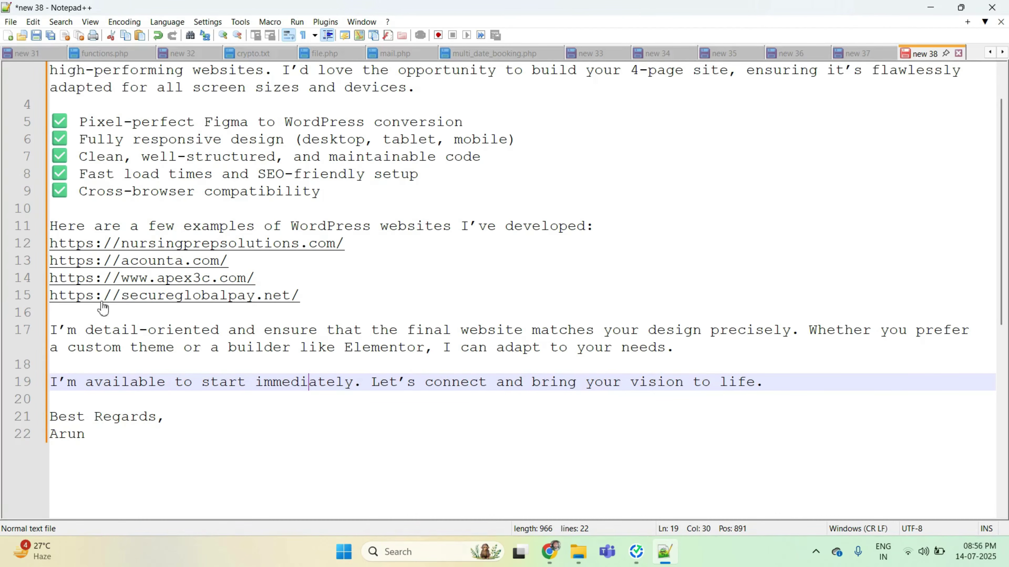
scroll(190, 342, "up", 1)
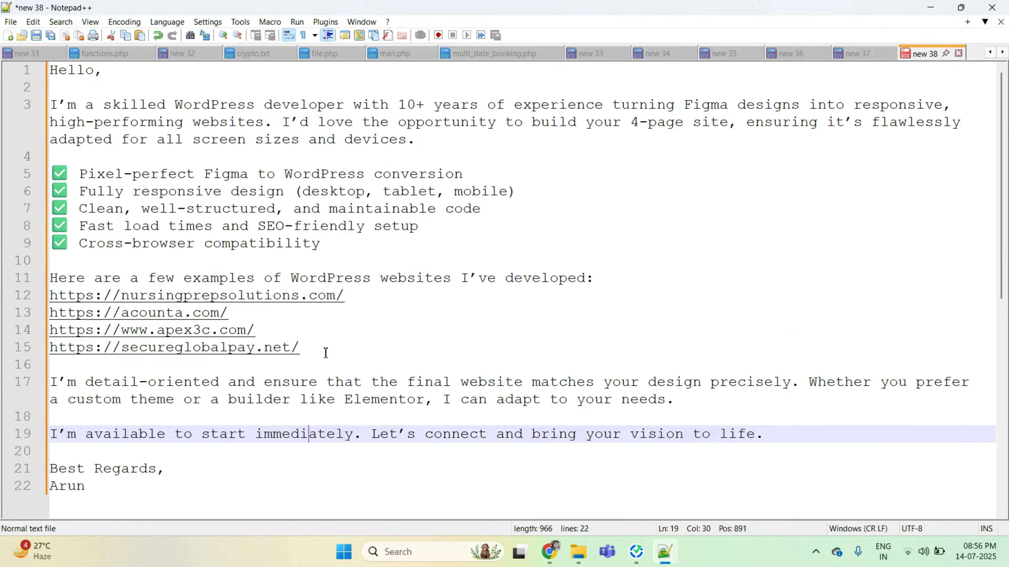
left_click_drag(326, 353, 121, 296)
left_click_drag(353, 247, 150, 209)
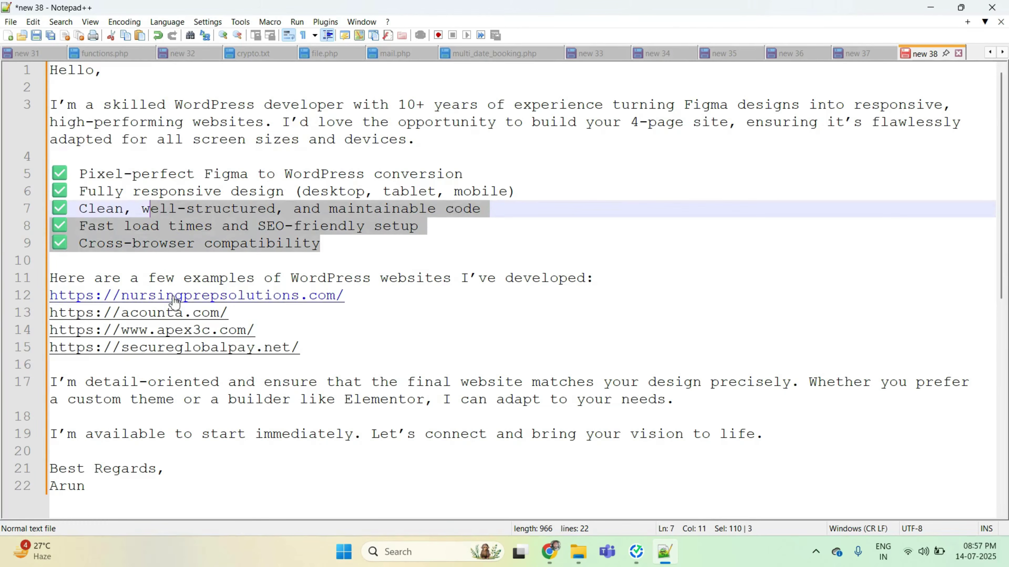
left_click(287, 296)
key("ctrl+a")
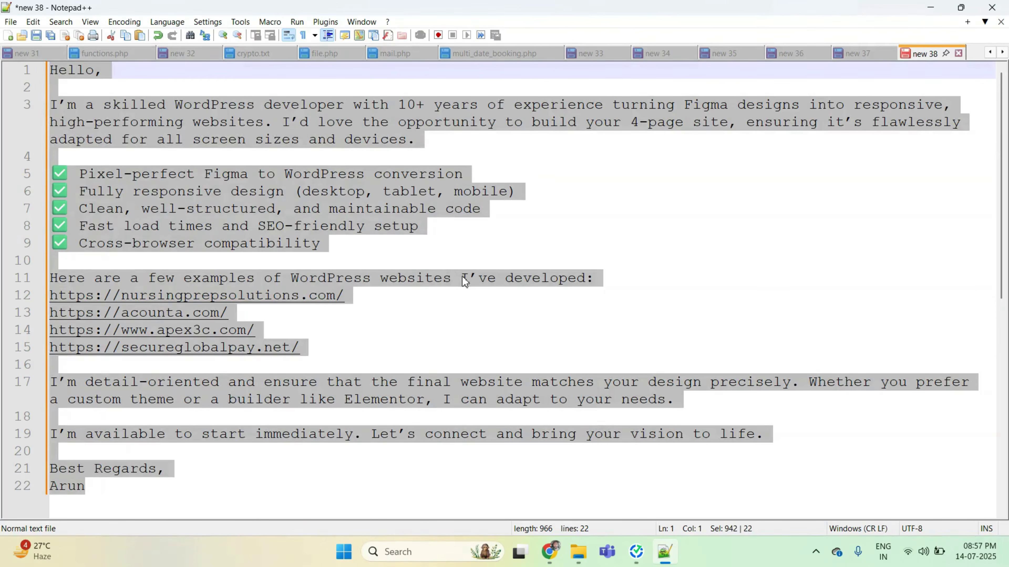
Step: Start a proposal for the Upwork job "Create wordpress site pages from figma" as an agency member under AS WebSmart
left_click(549, 552)
left_click(391, 12)
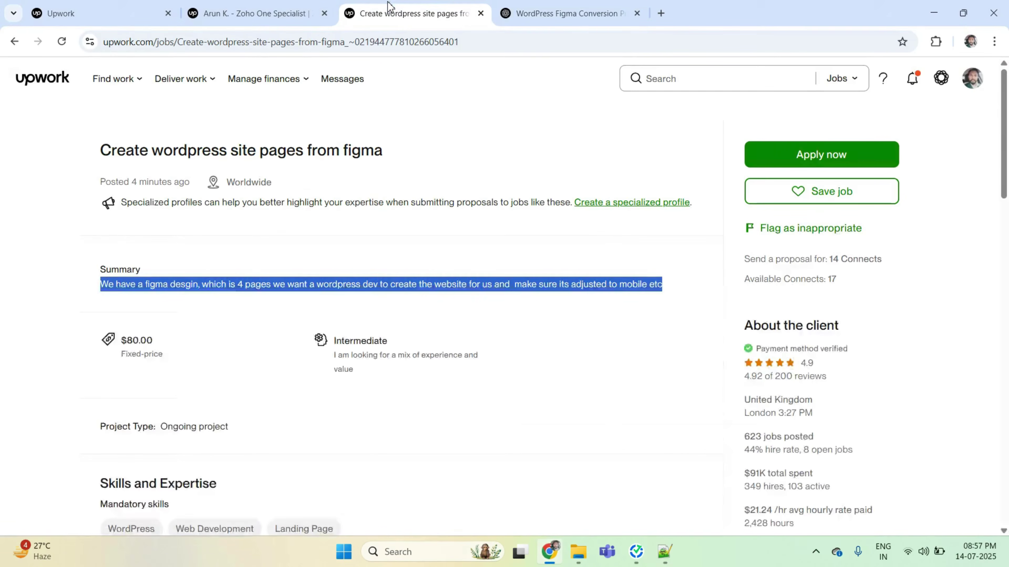
left_click(846, 154)
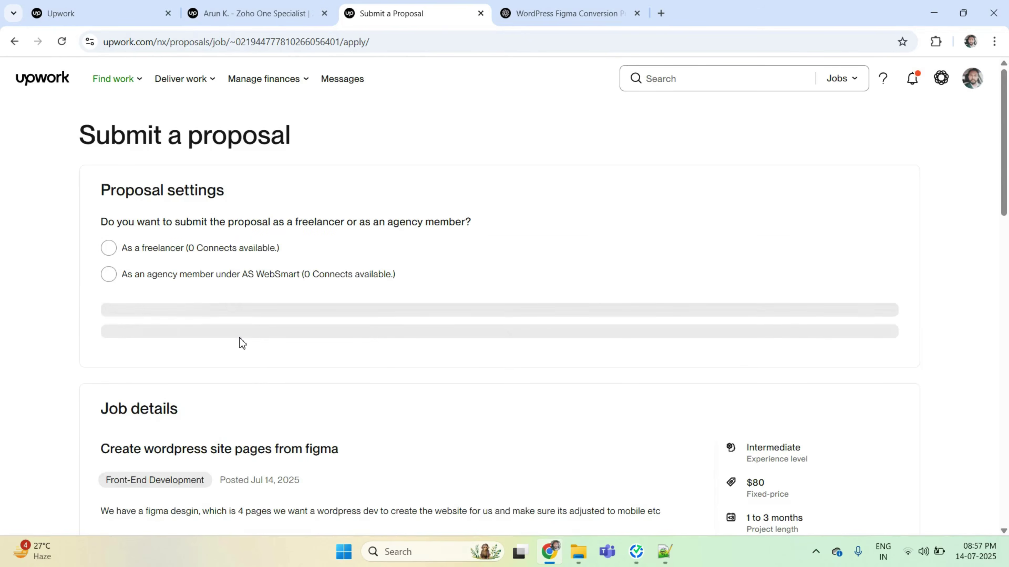
left_click(183, 280)
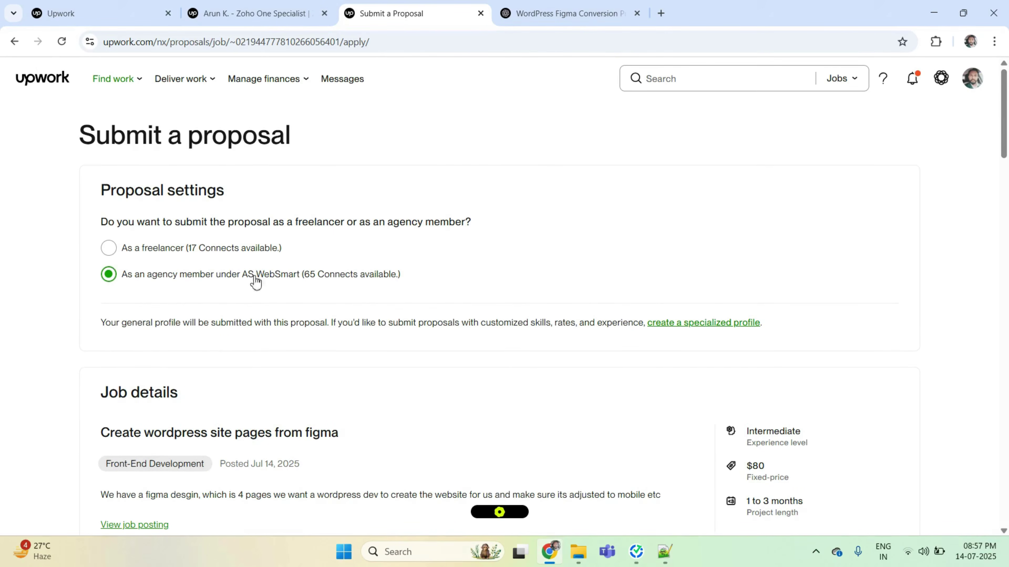
Step: Set the proposal's payment terms to By project and the bid to $150.00
scroll(387, 268, "down", 6)
scroll(174, 349, "down", 5)
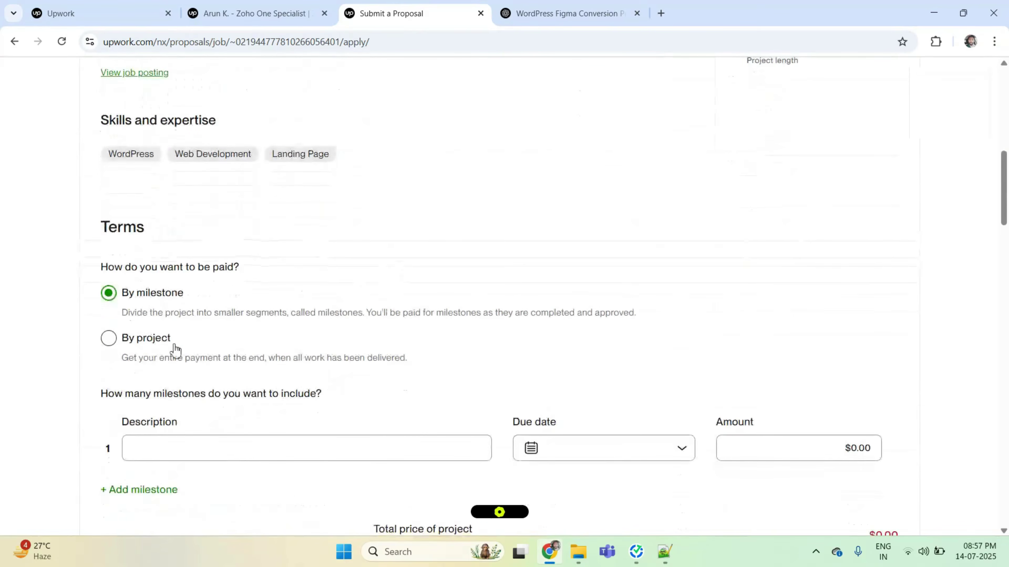
left_click(156, 342)
scroll(592, 257, "down", 5)
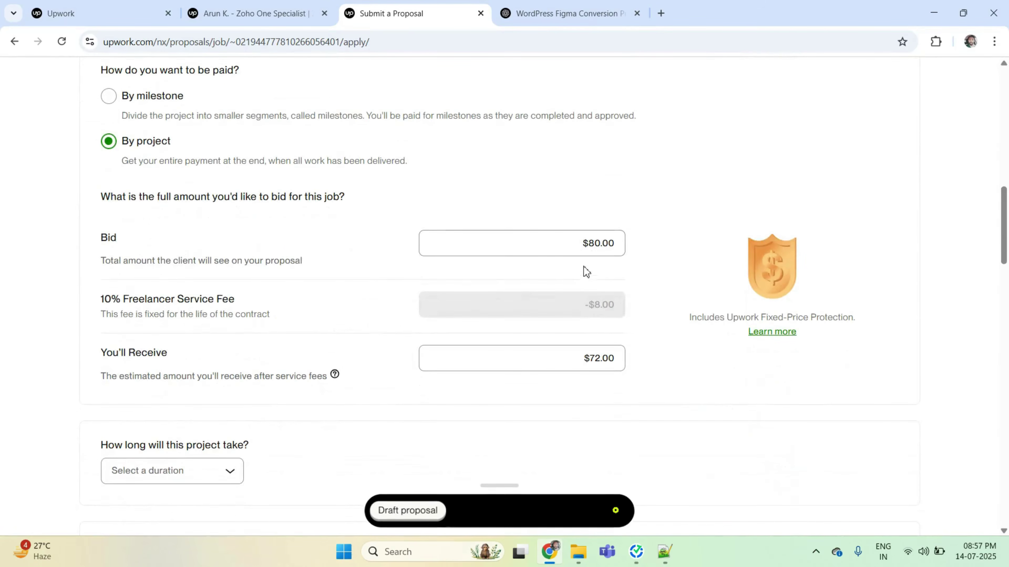
left_click_drag(568, 250, 628, 246)
key("BackSpace")
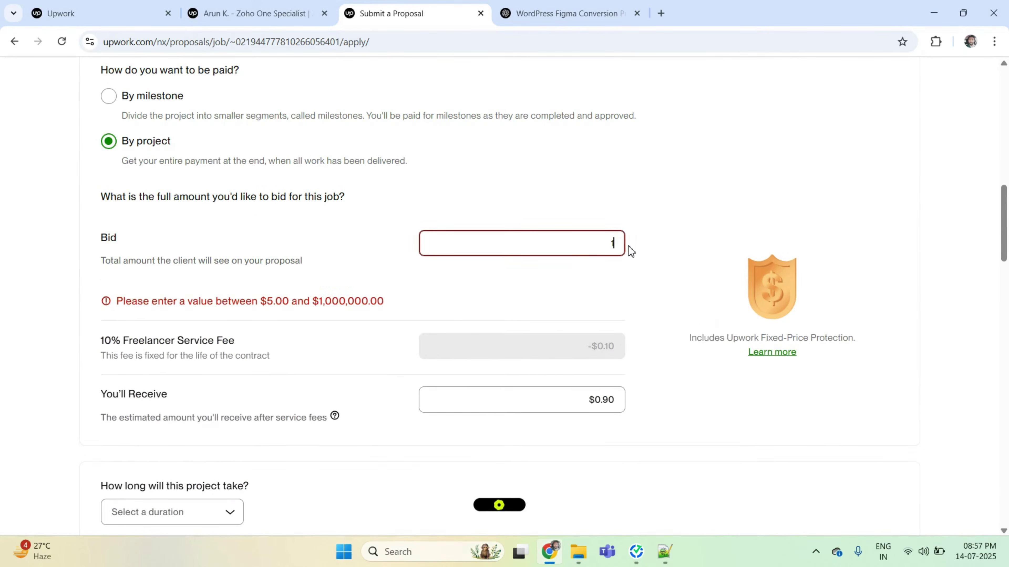
type("150")
left_click(641, 253)
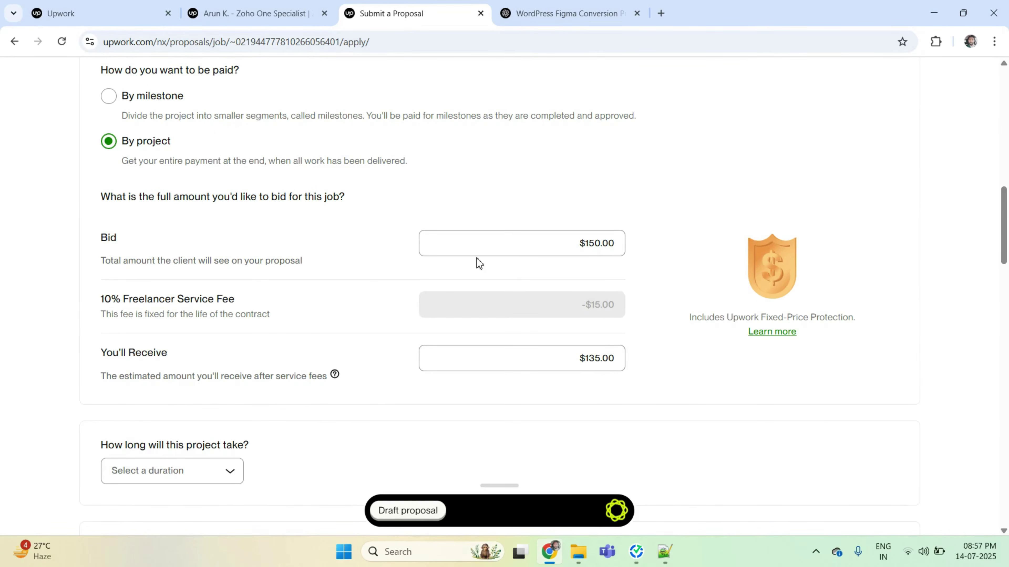
Step: Set the project duration to "Less than 1 month"
scroll(477, 262, "down", 5)
left_click(205, 212)
scroll(476, 234, "up", 5)
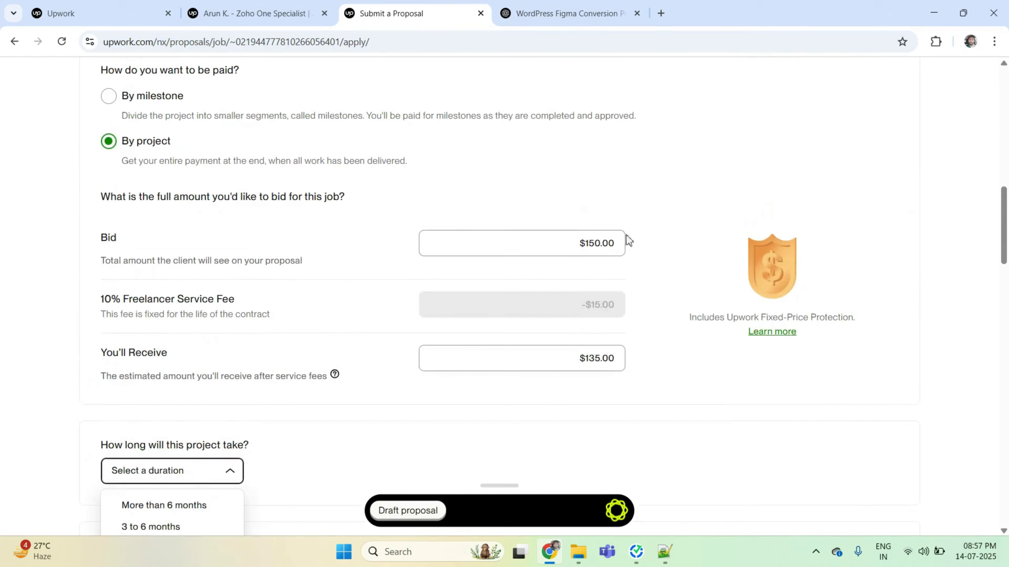
scroll(477, 270, "down", 4)
left_click(158, 376)
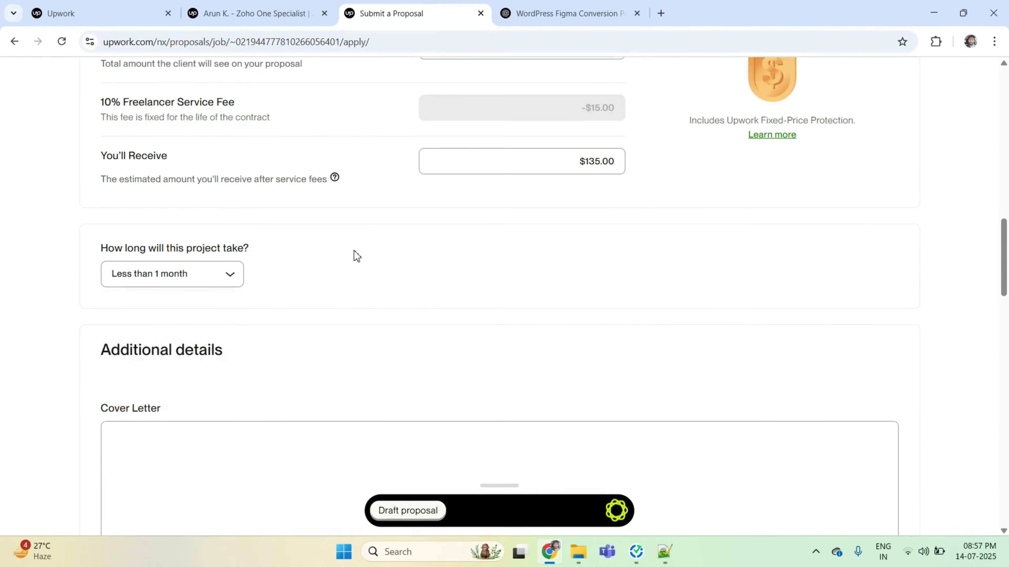
Step: Paste the copied proposal text into the cover letter
scroll(354, 255, "down", 3)
left_click(245, 359)
key("ctrl+v")
scroll(703, 205, "down", 5)
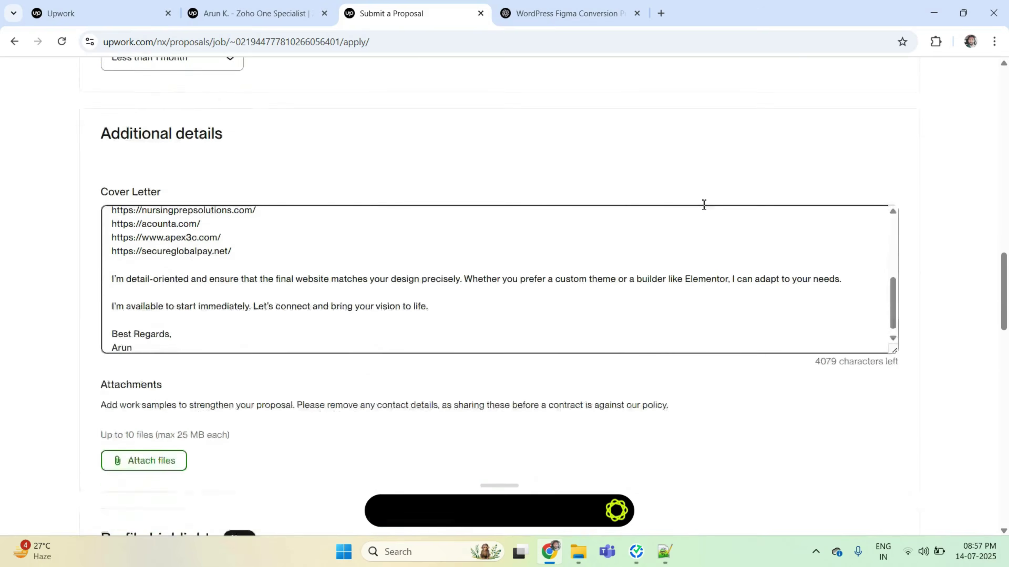
Step: Enlarge the cover letter box enough to show the whole letter at once
left_click_drag(891, 236, 885, 412)
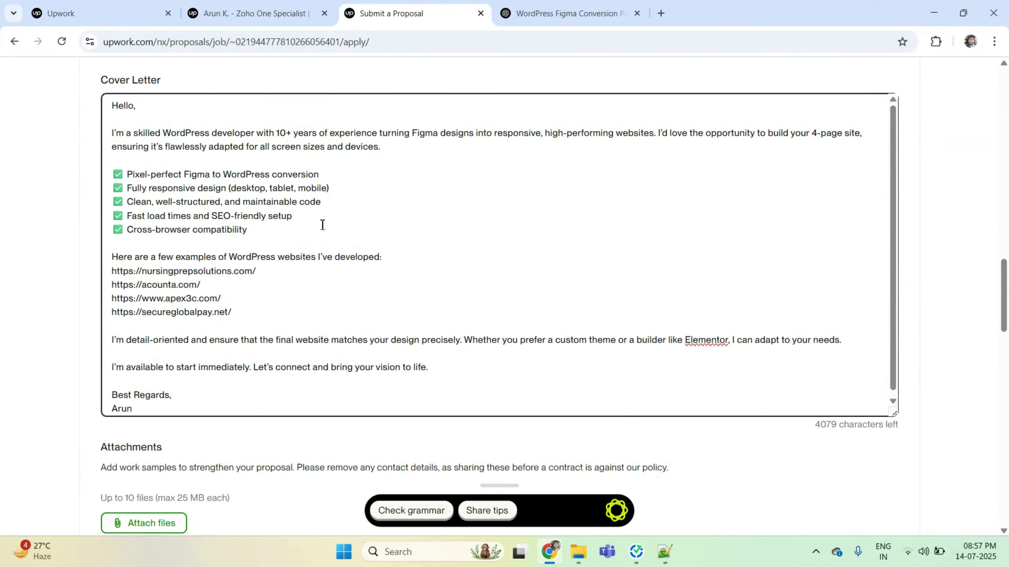
Step: Add the completed jobs Re-create Squarespace site in Wordpress, Ongoing Zoho & Wordpress Development, Figma to wordpress and WordPress Website development as profile highlights
scroll(128, 308, "down", 13)
scroll(294, 248, "down", 5)
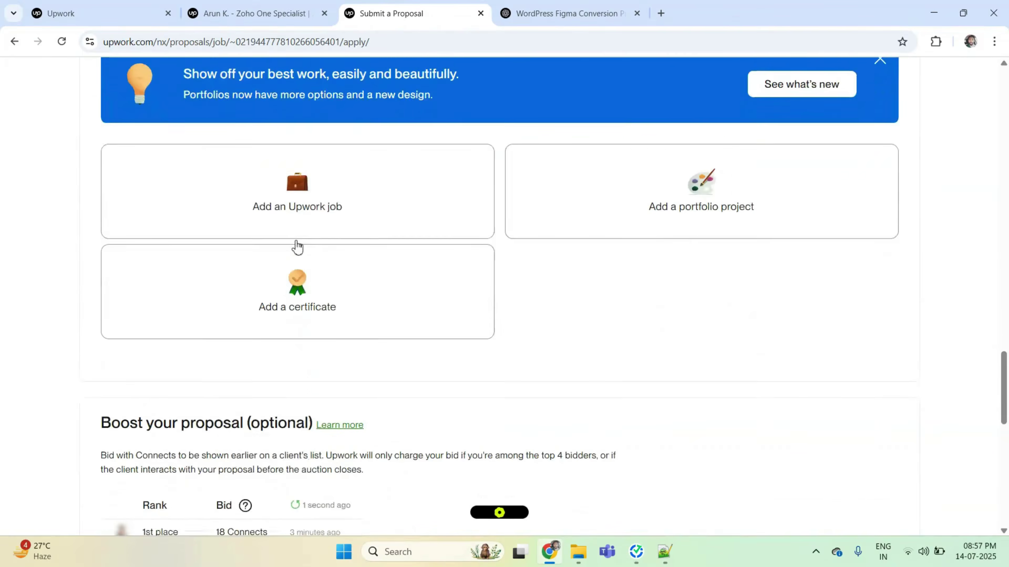
scroll(333, 238, "up", 5)
scroll(338, 231, "down", 1)
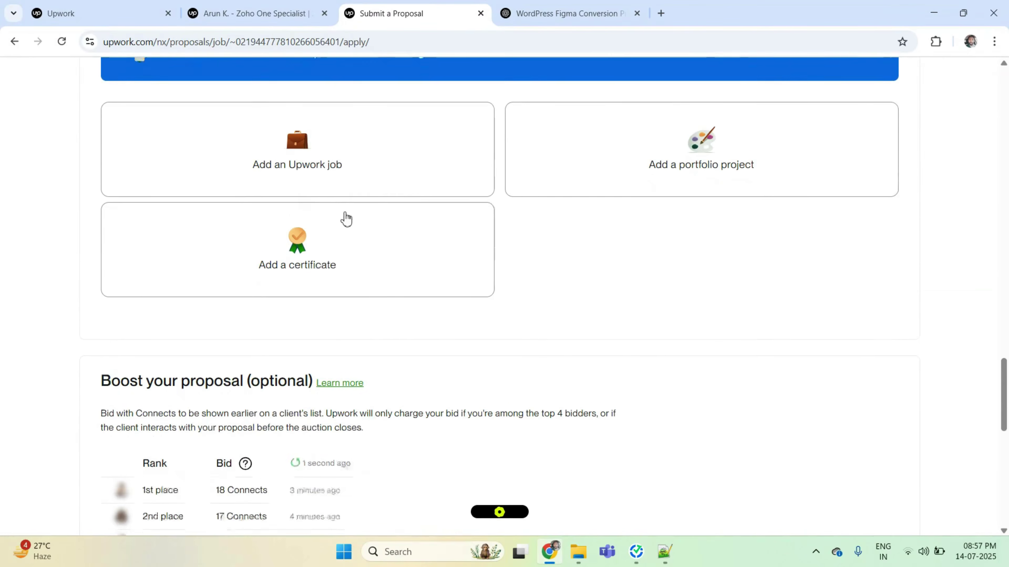
scroll(322, 279, "up", 2)
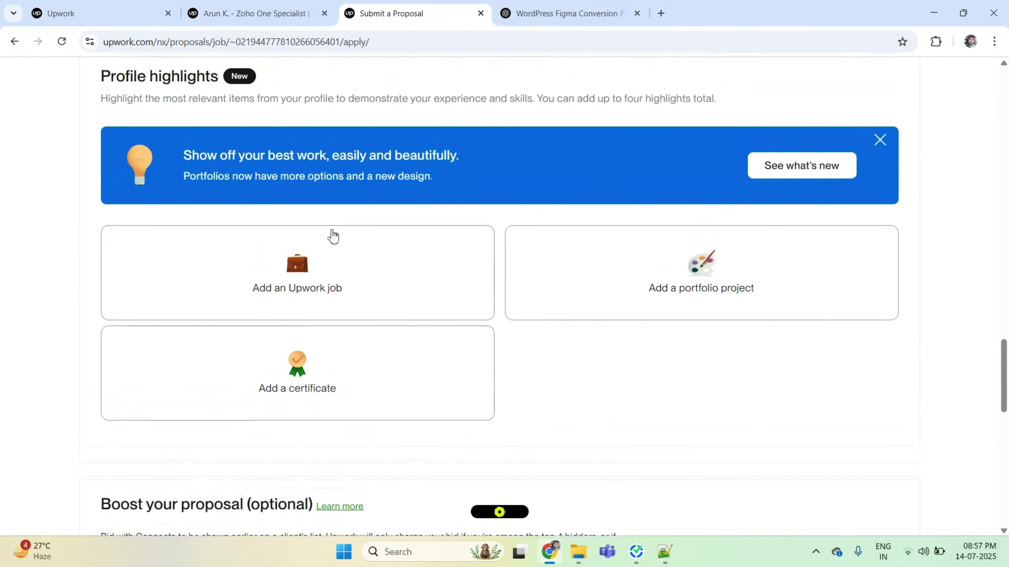
left_click(478, 253)
scroll(218, 254, "down", 3)
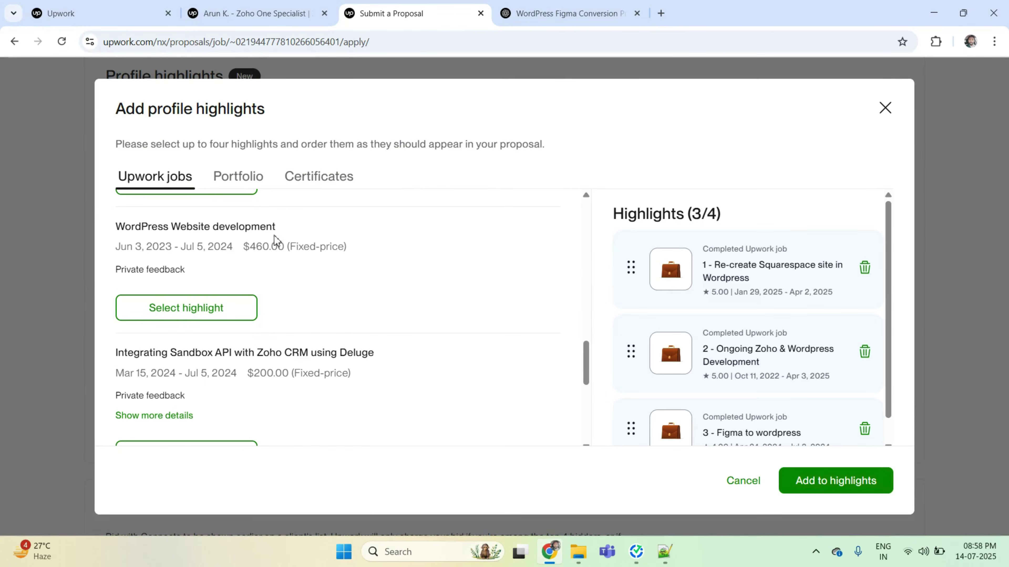
left_click(213, 308)
scroll(693, 267, "down", 2)
scroll(693, 267, "down", 1)
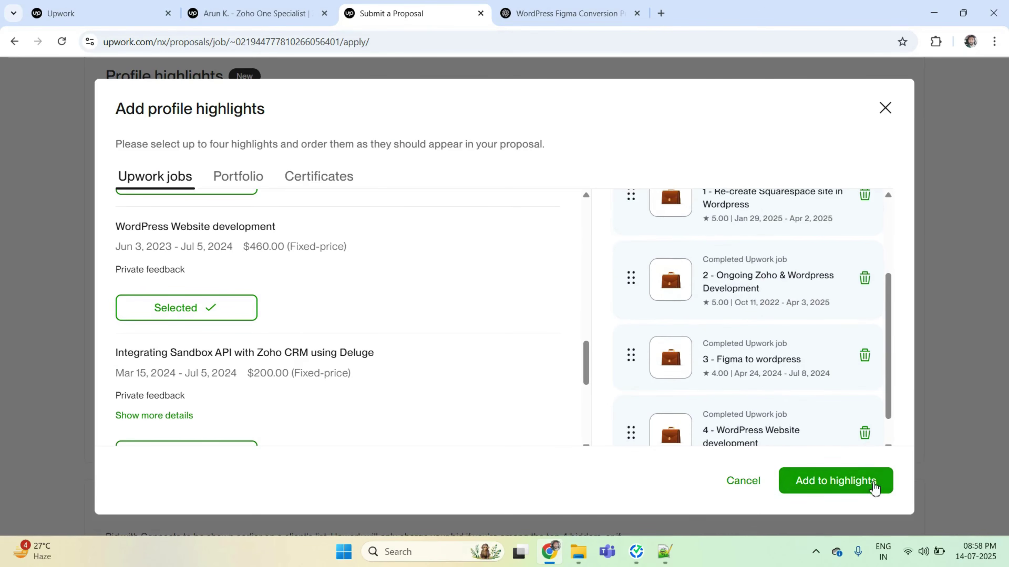
left_click(854, 485)
Step: Try boosting the proposal with a bid of 13 Connects
scroll(328, 251, "down", 2)
scroll(328, 251, "down", 4)
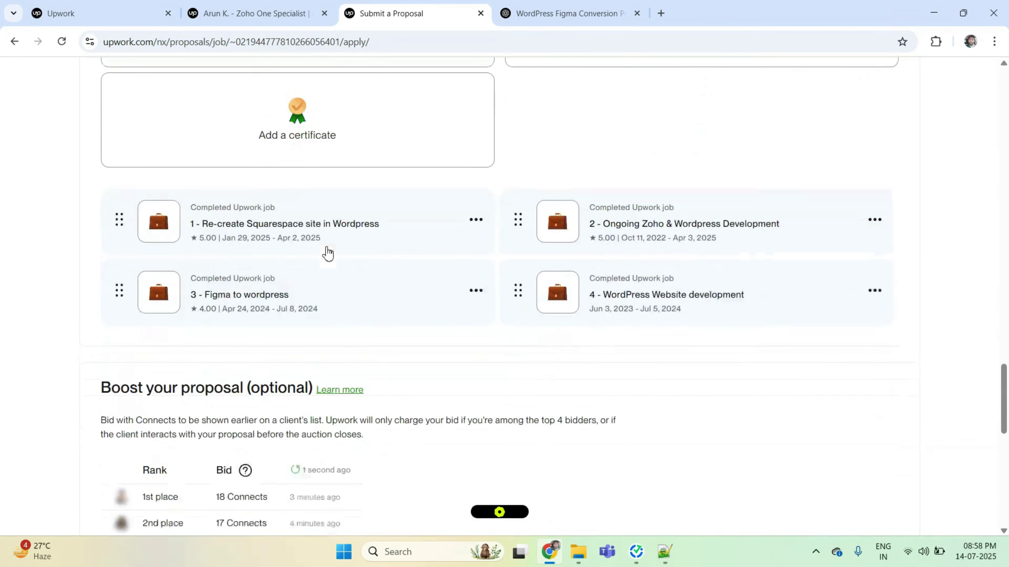
scroll(581, 261, "down", 2)
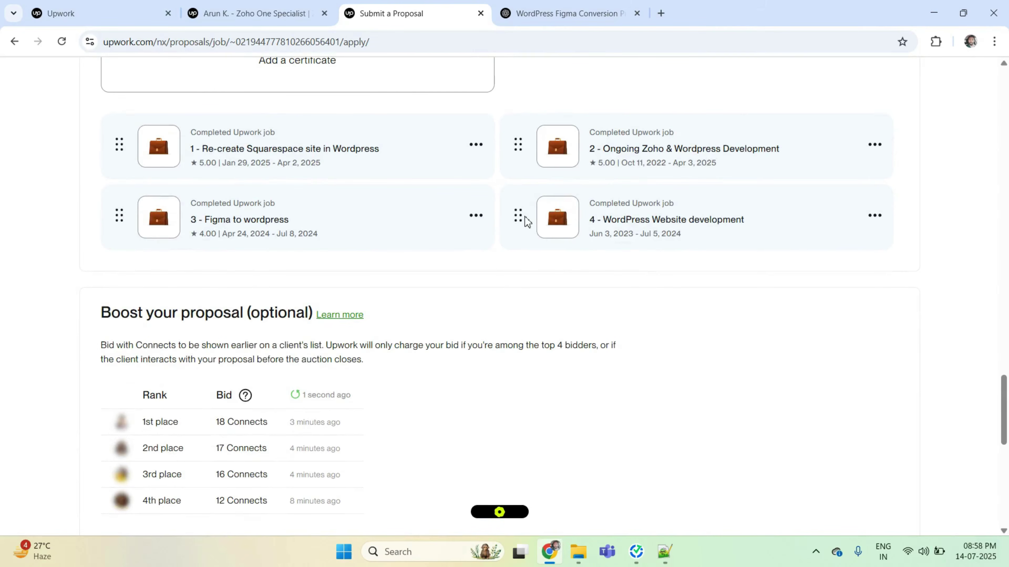
mouse_move(518, 217)
left_mouse_down()
mouse_move(491, 182)
mouse_move(517, 162)
mouse_move(519, 219)
left_mouse_up()
scroll(310, 293, "down", 6)
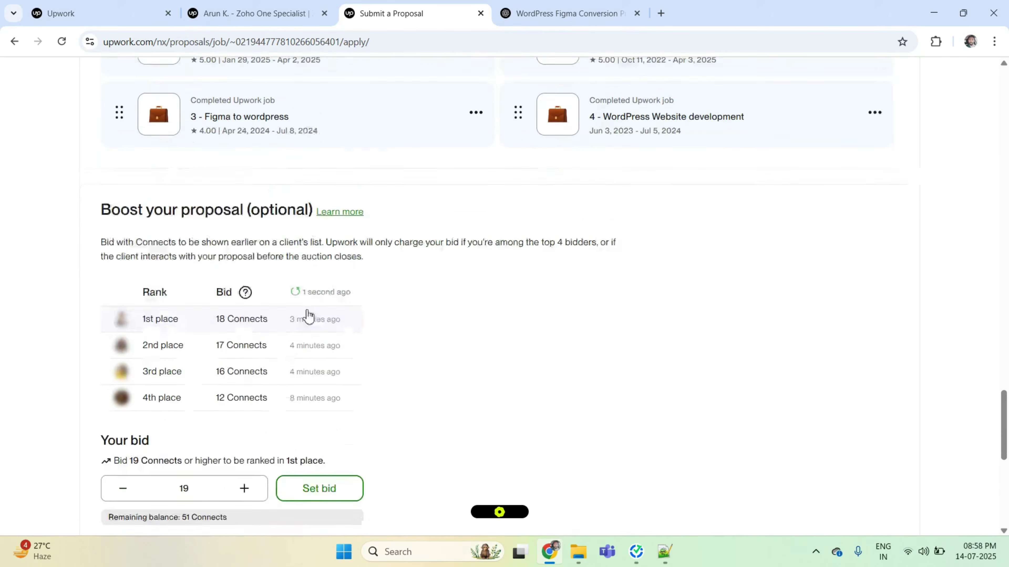
scroll(389, 291, "down", 3)
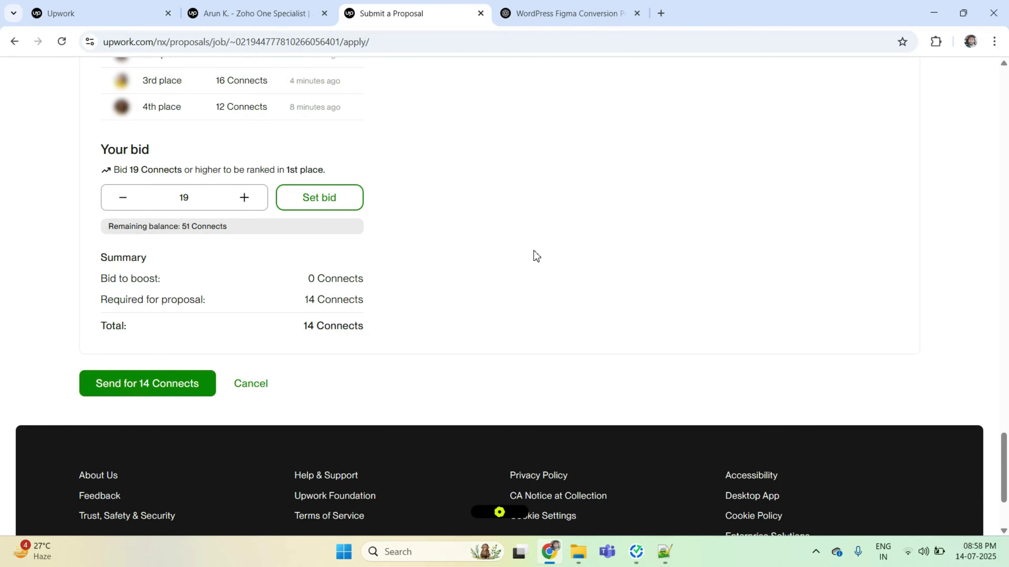
scroll(466, 303, "up", 2)
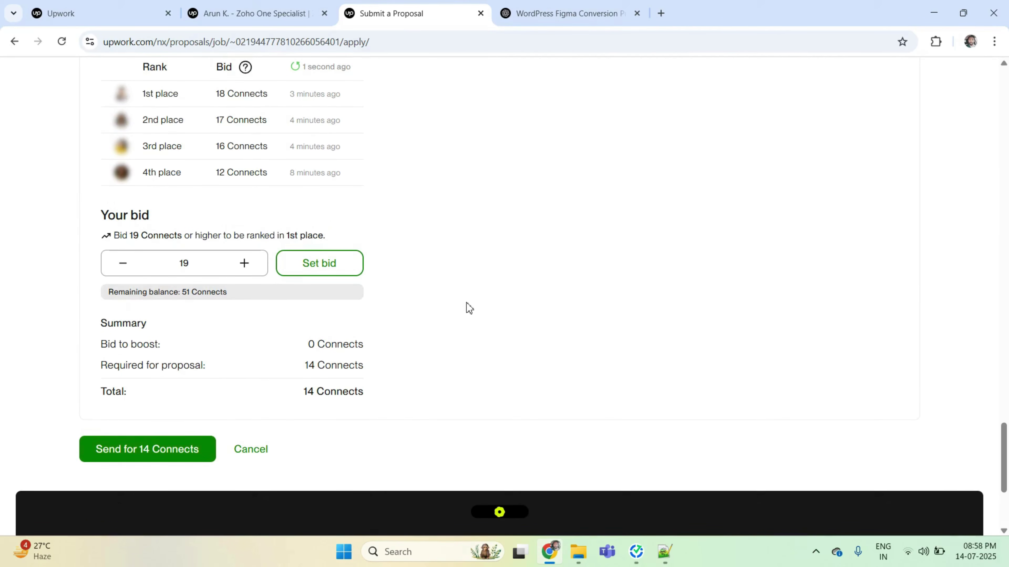
scroll(467, 303, "up", 2)
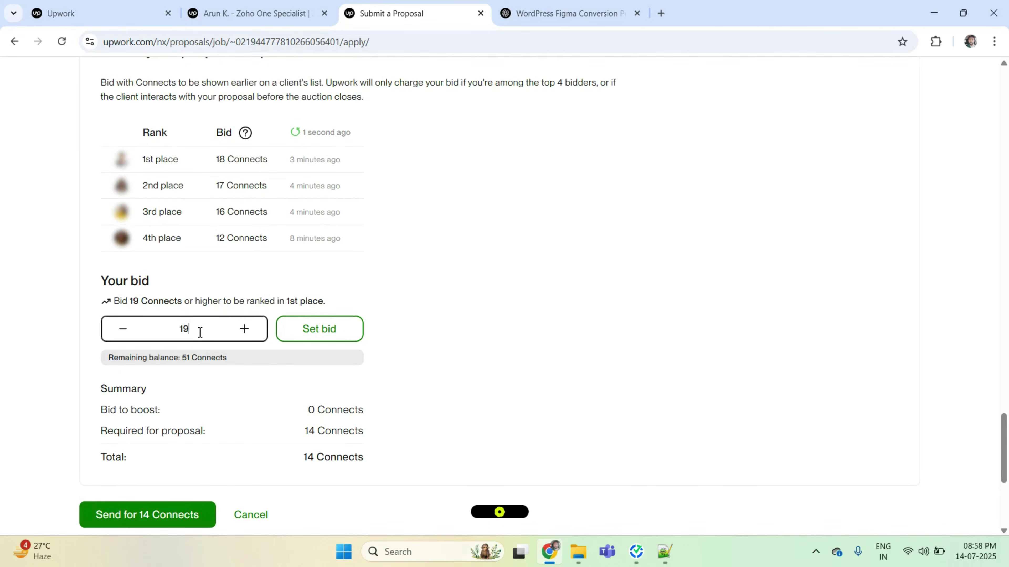
left_click_drag(200, 333, 171, 331)
type("13")
left_click(311, 333)
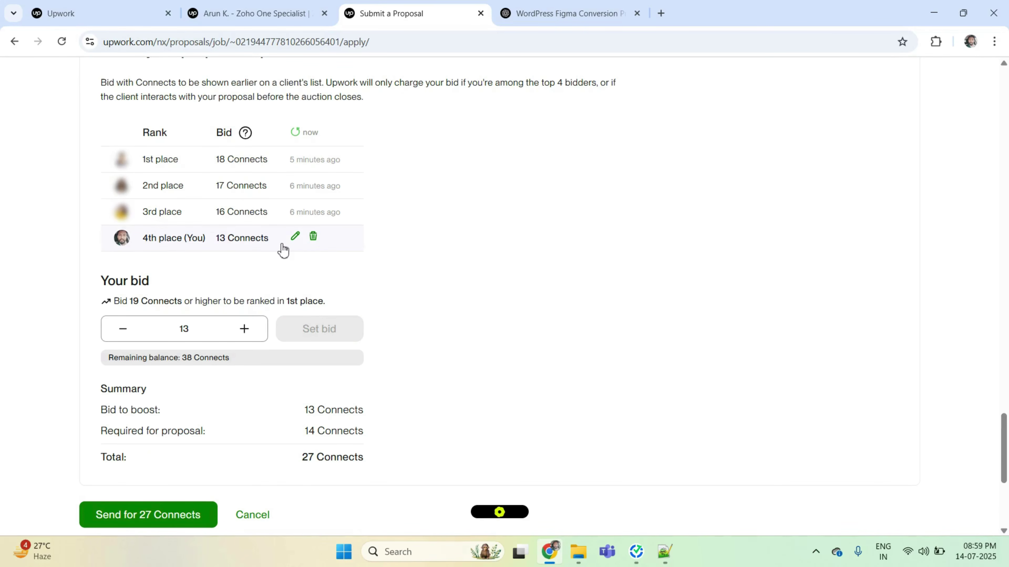
Step: Remove the boost bid of 13 Connects from the proposal
scroll(416, 232, "down", 3)
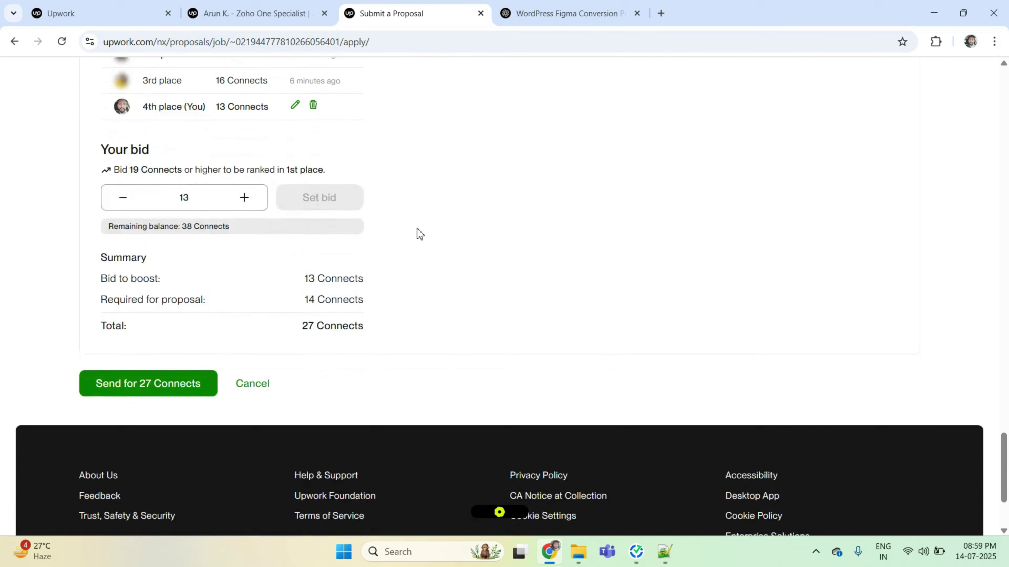
scroll(414, 232, "up", 3)
left_click(314, 237)
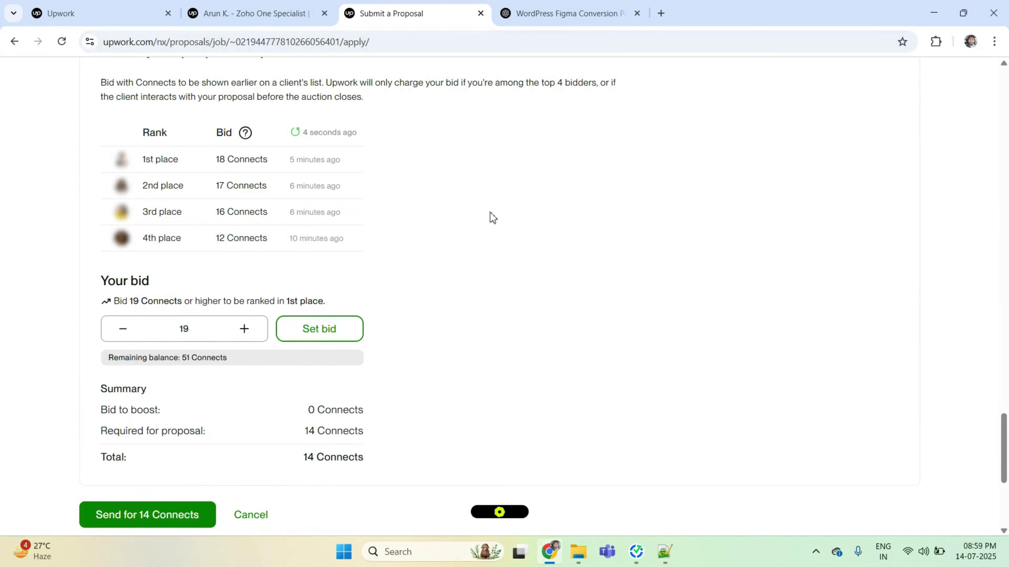
Step: Send the proposal for 14 Connects without a boost and acknowledge the fixed-price project terms
scroll(488, 246, "down", 3)
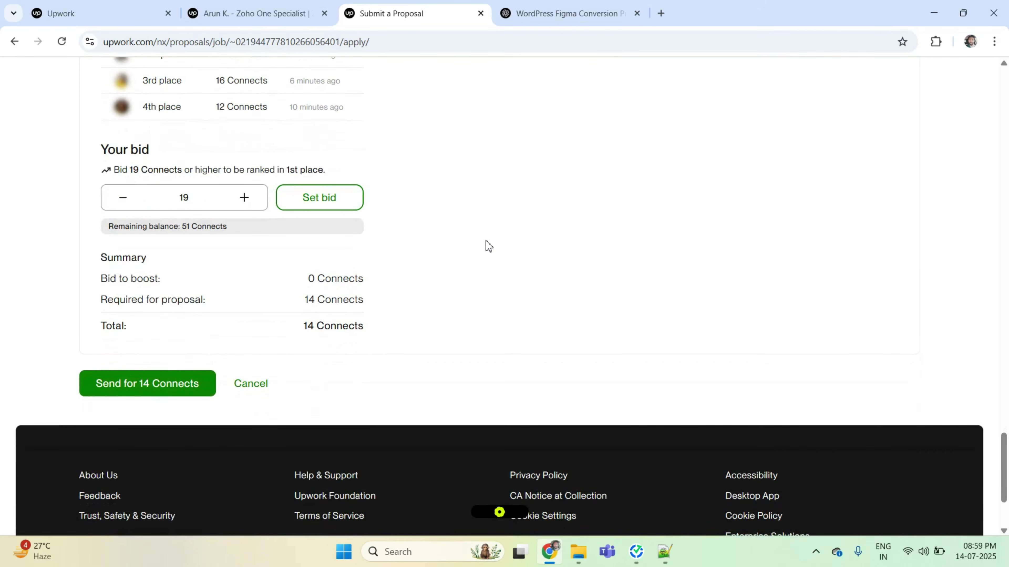
scroll(187, 394, "up", 15)
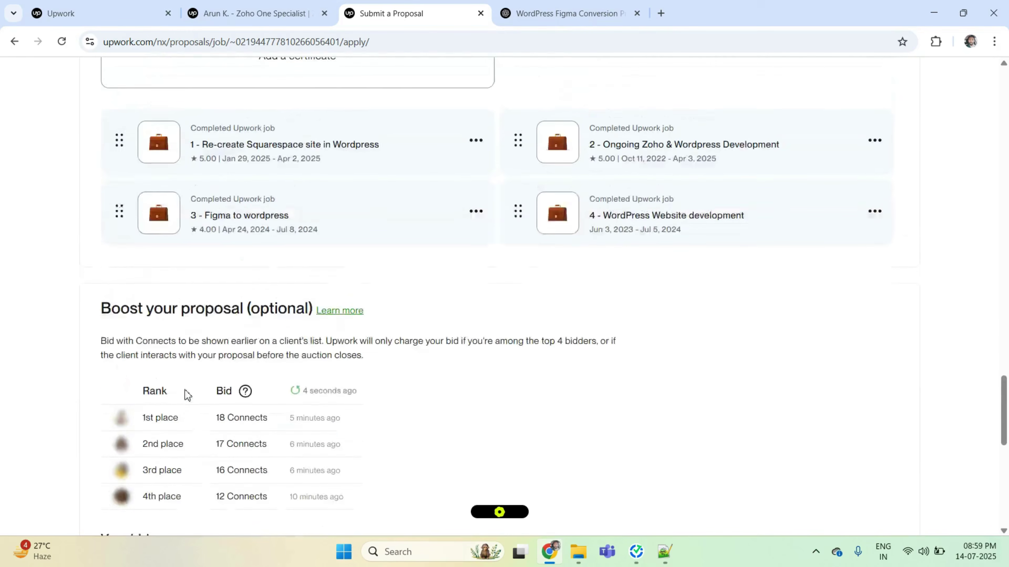
scroll(203, 342, "up", 5)
scroll(203, 344, "down", 20)
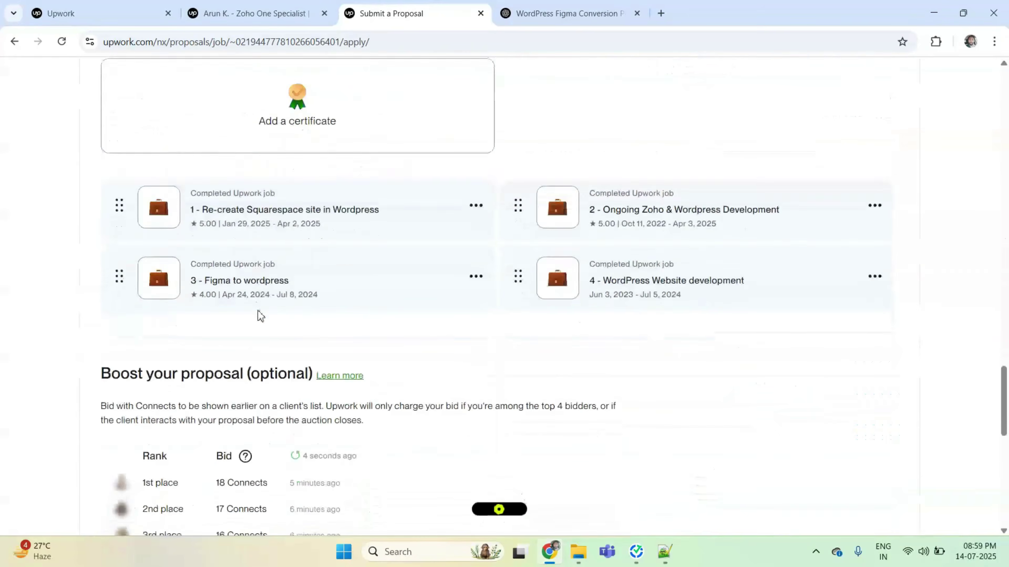
left_click(143, 324)
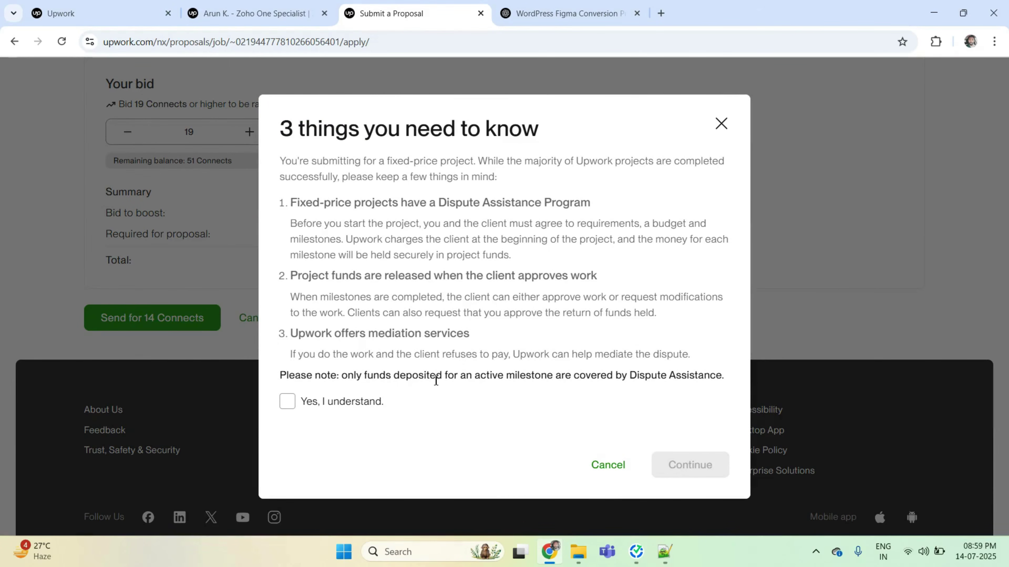
left_click(349, 401)
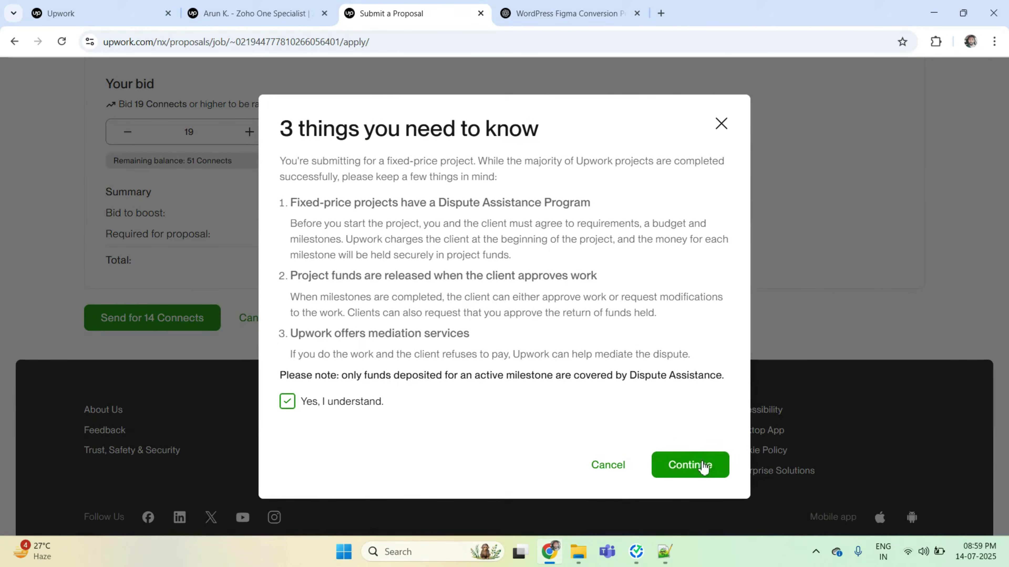
left_click(701, 467)
scroll(631, 329, "up", 17)
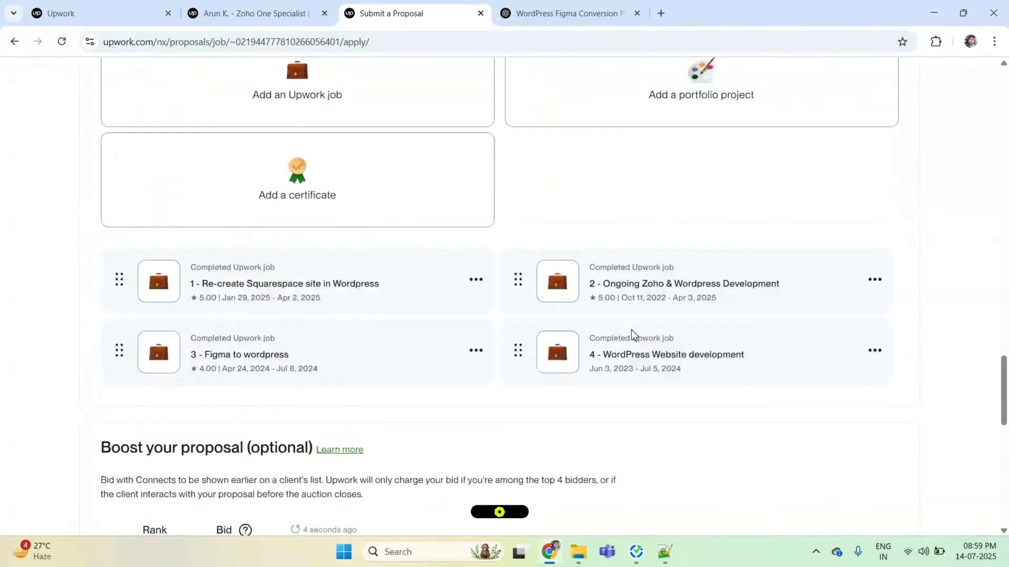
scroll(633, 332, "up", 10)
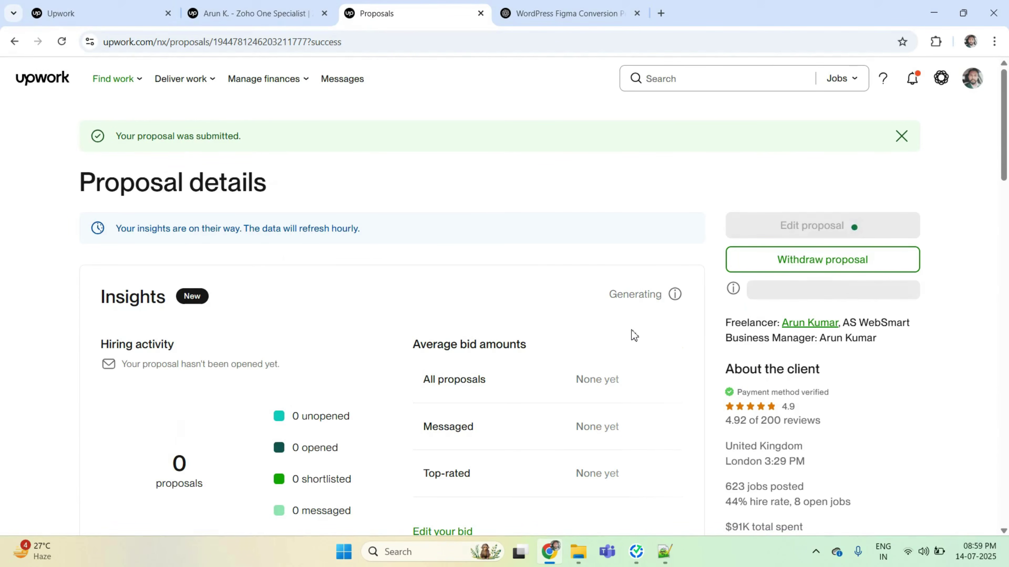
Step: Review the submitted proposal's job details, proposed terms, boost section and cover letter
scroll(635, 335, "down", 10)
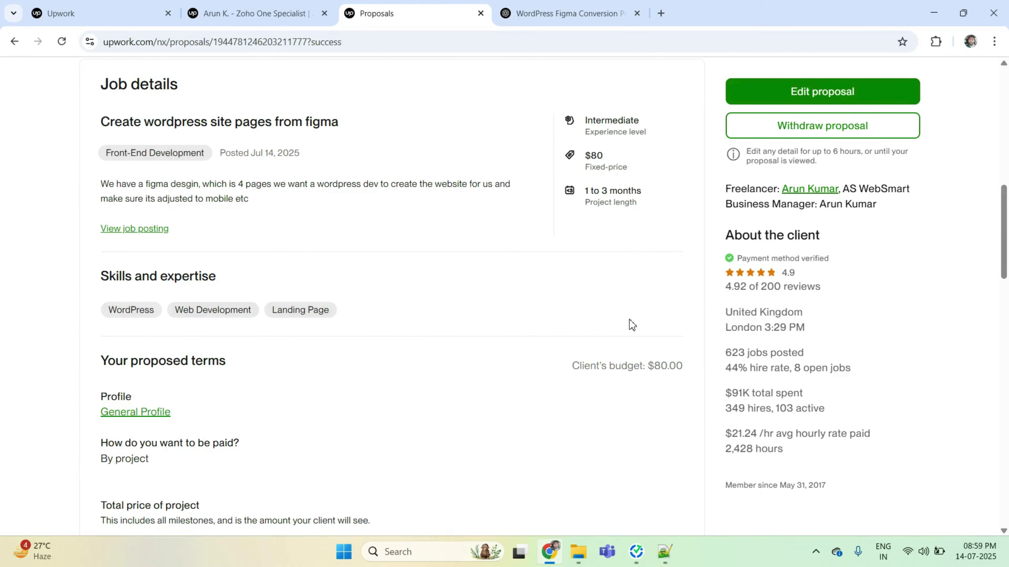
left_click(587, 14)
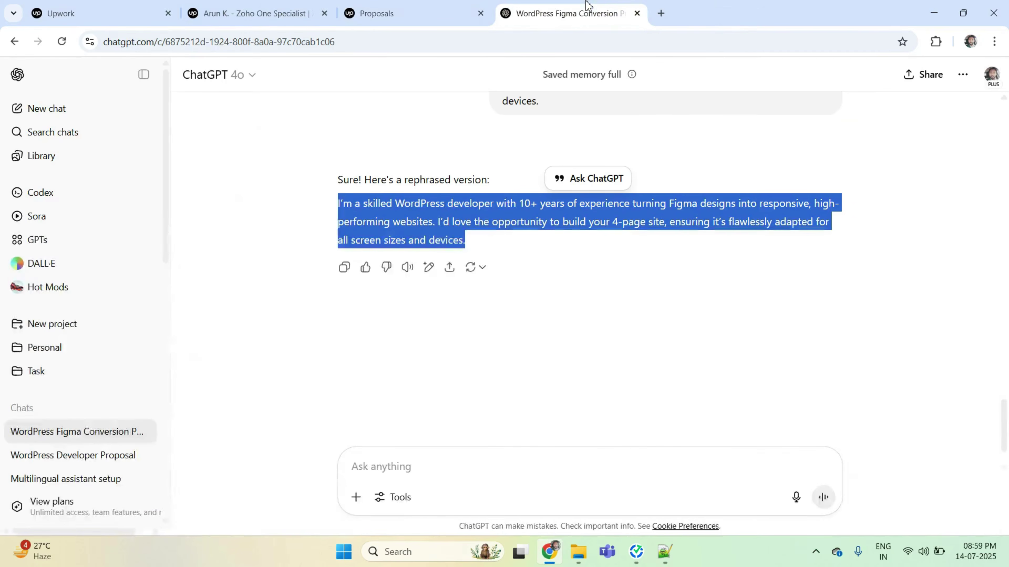
left_click(447, 8)
scroll(417, 216, "down", 8)
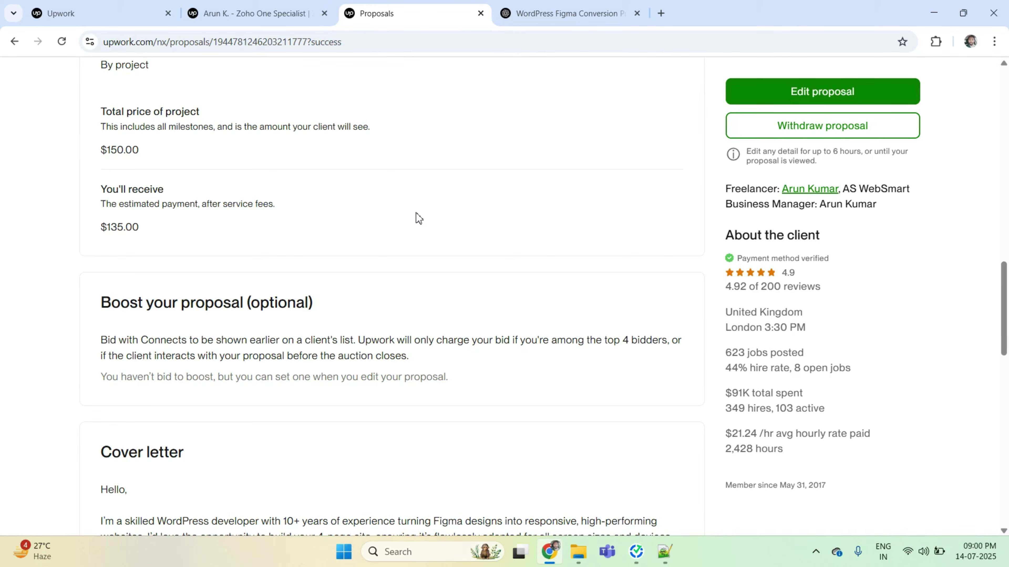
scroll(437, 211, "down", 1)
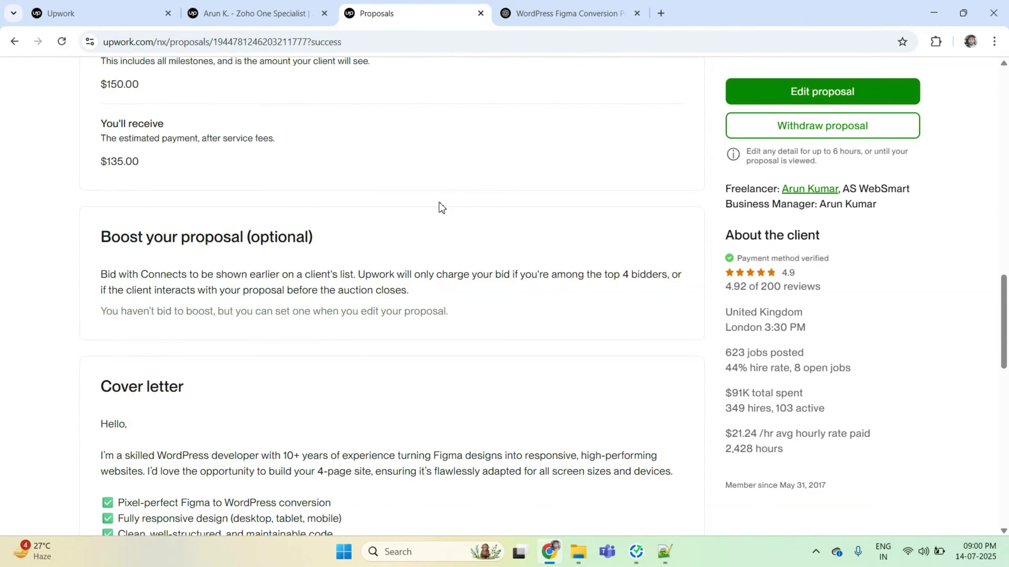